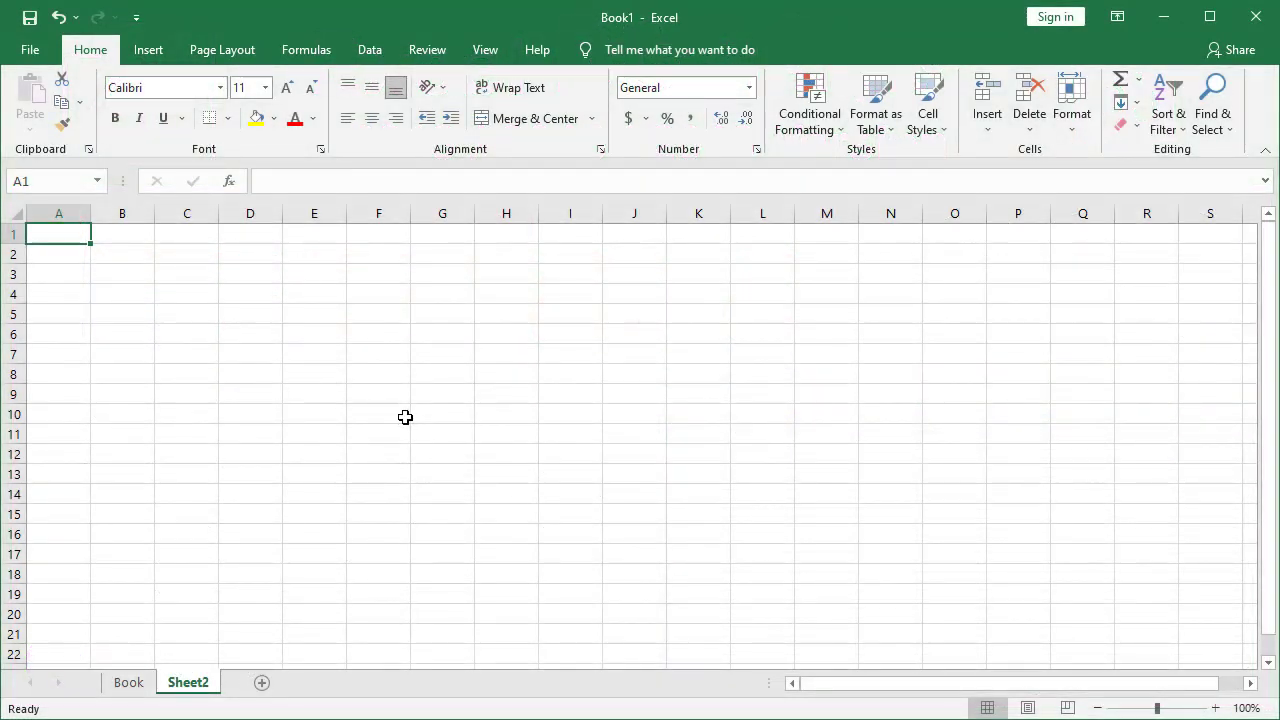
- Open the File menu, return to the worksheet, then reopen the File menu
left_click(30, 50)
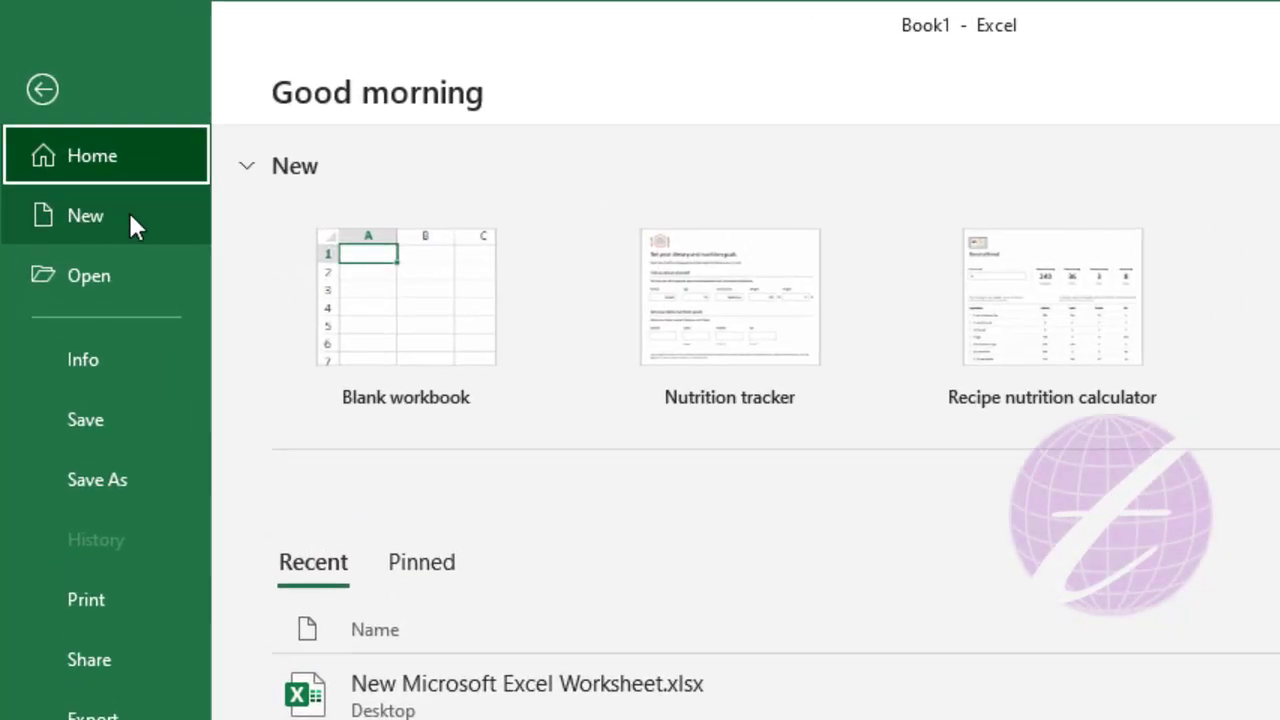
left_click(42, 89)
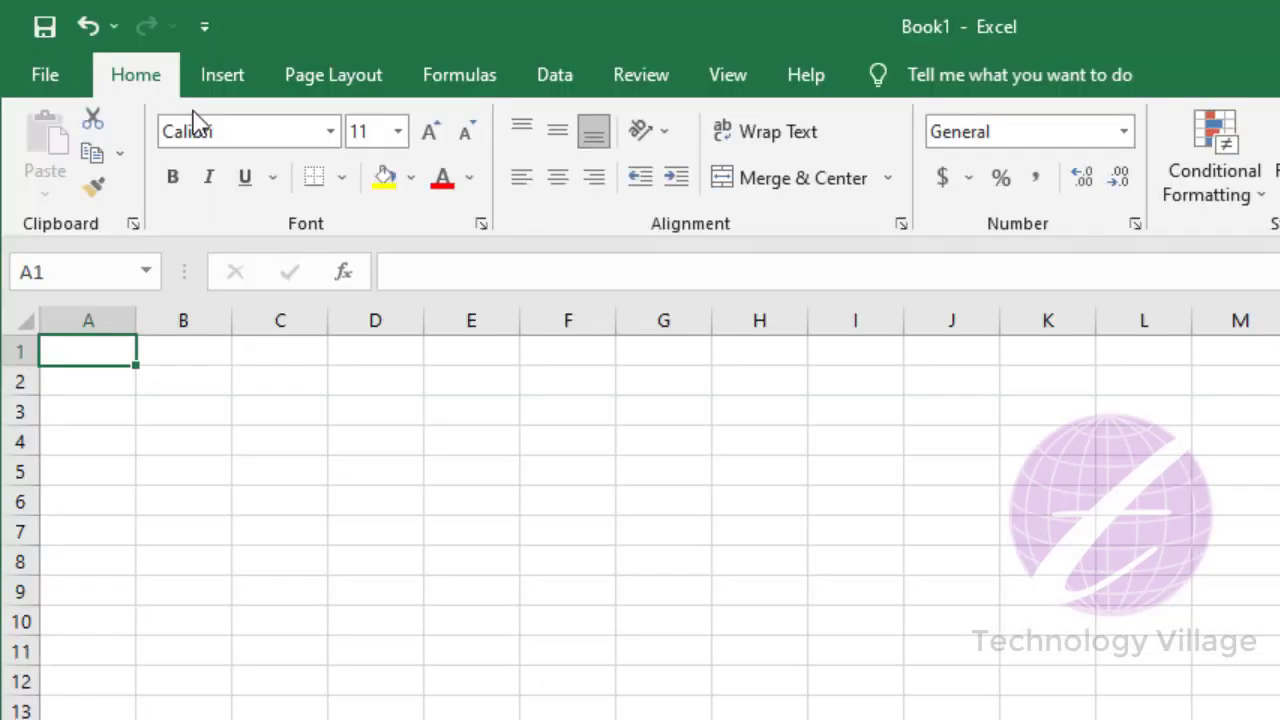
left_click(46, 84)
- Show the New workbook page and browse the Blank workbook and template choices
left_click(117, 216)
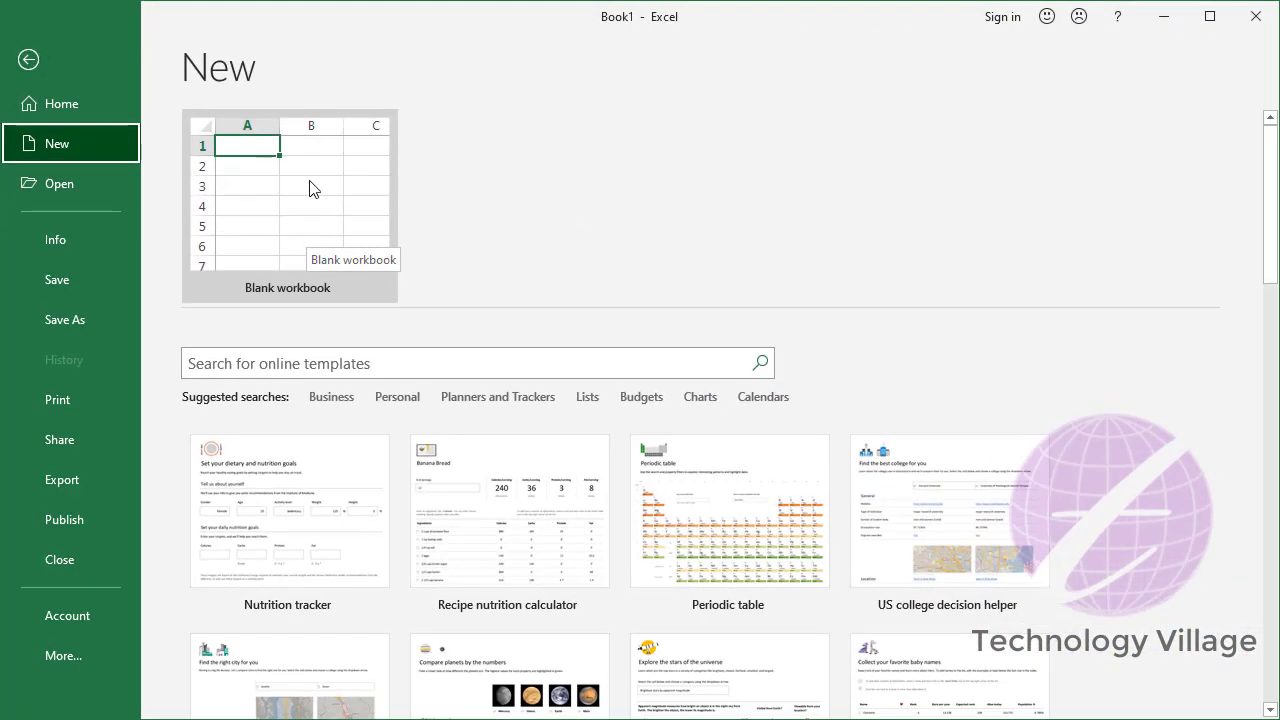
scroll(988, 515, "down", 1)
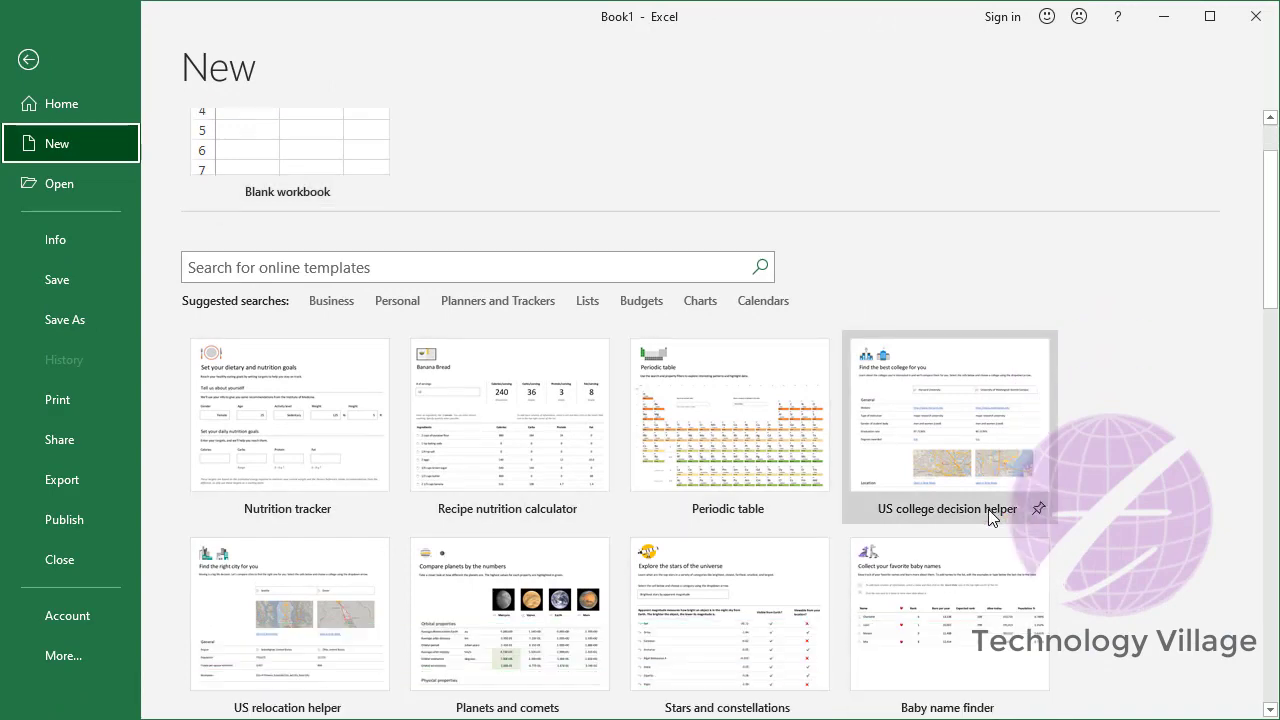
scroll(960, 540, "down", 2)
scroll(620, 565, "down", 1)
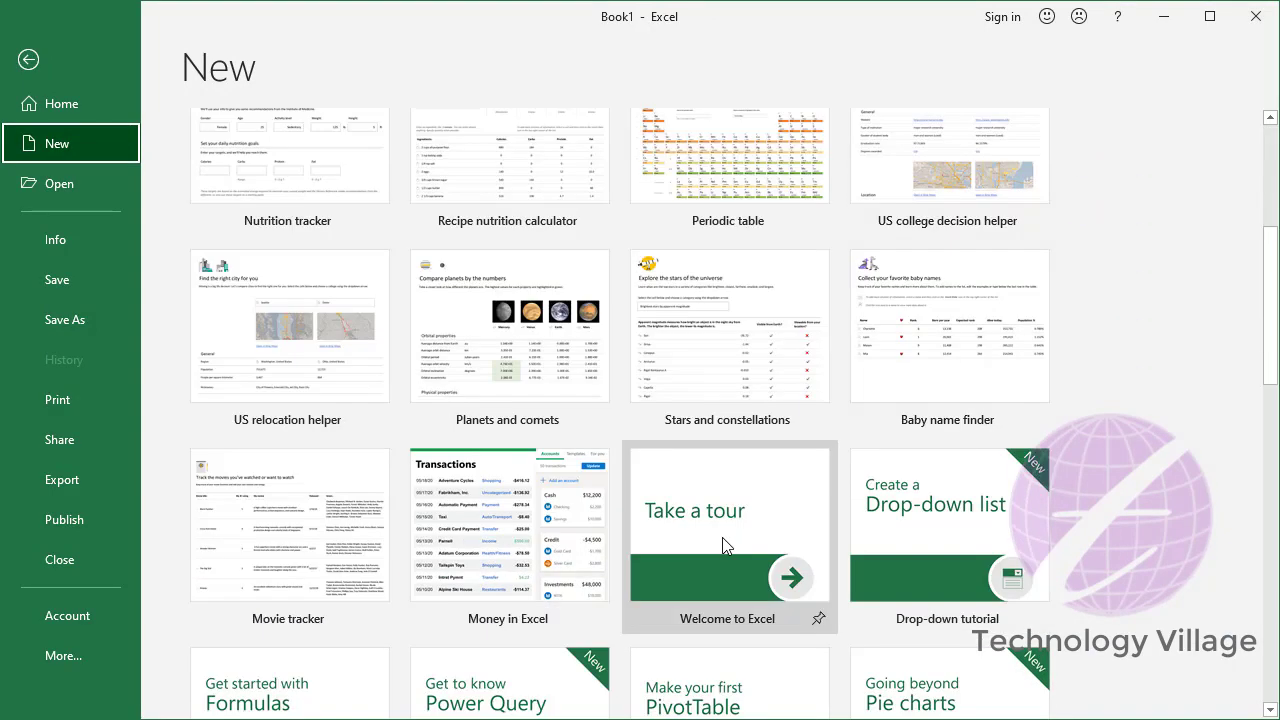
scroll(726, 543, "up", 3)
scroll(726, 534, "up", 1)
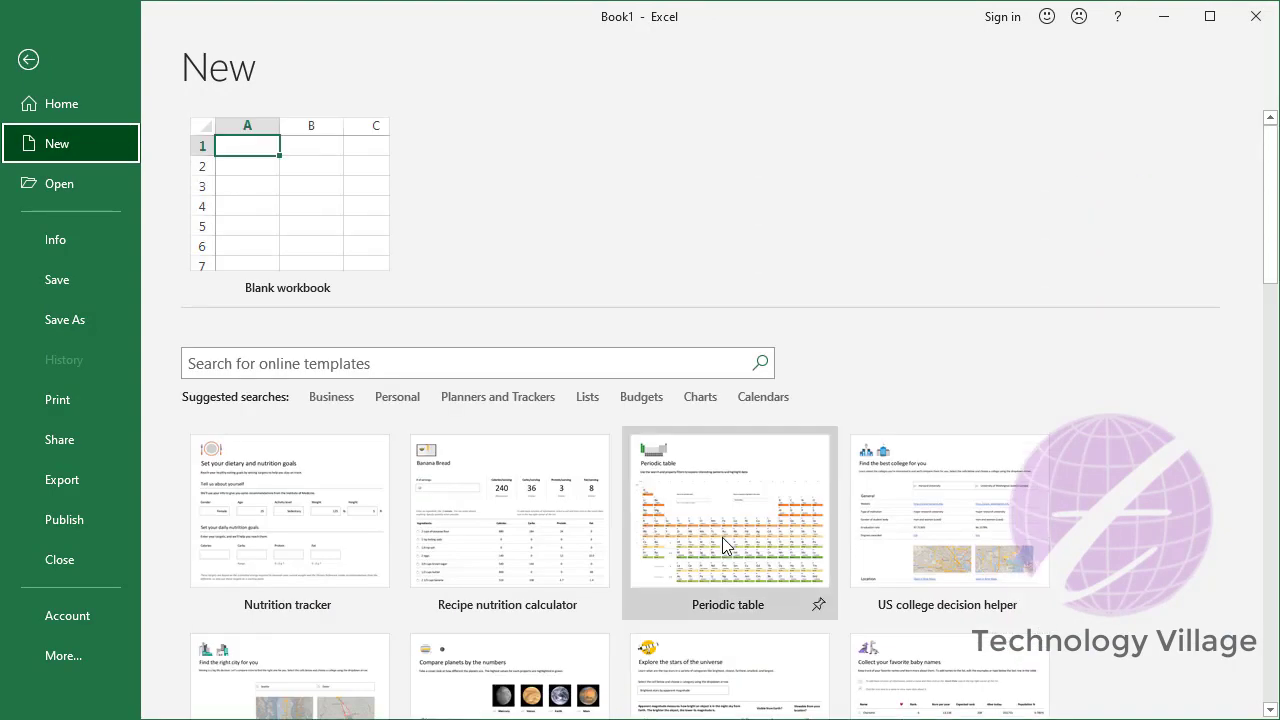
- Create blank workbook Book2, close it, and back out of Book1's File page
left_click(308, 215)
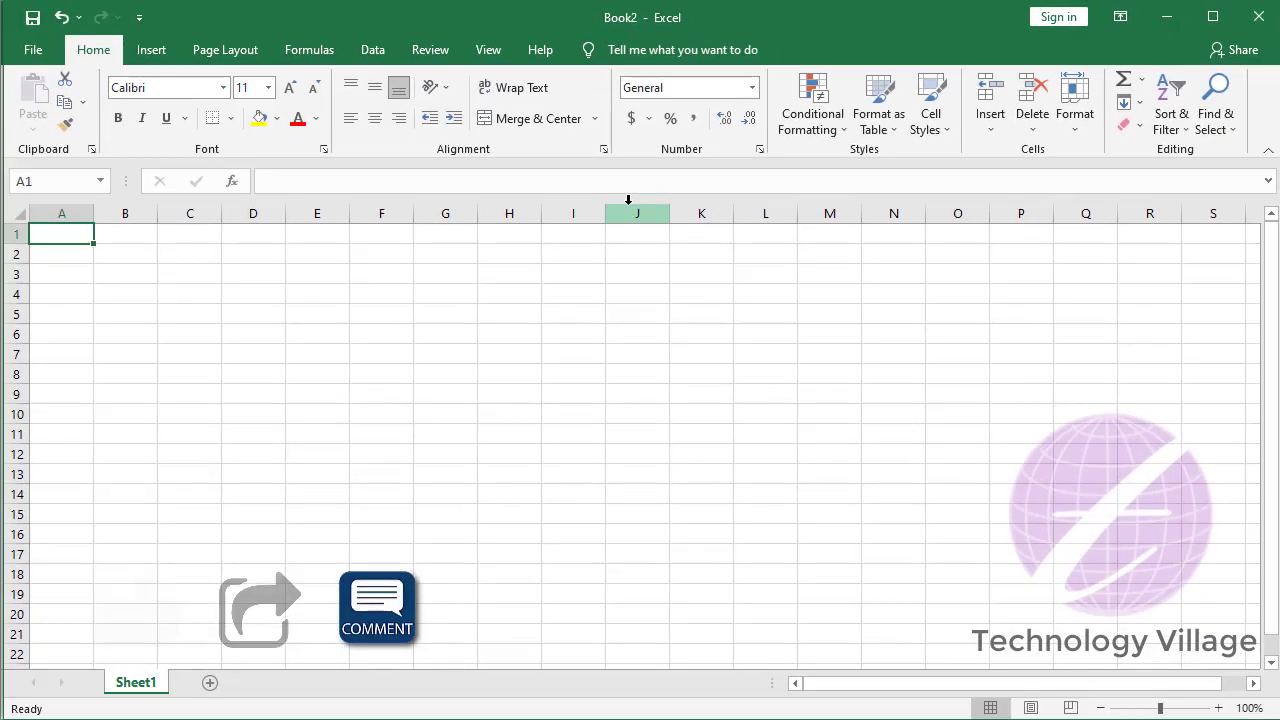
left_click(31, 49)
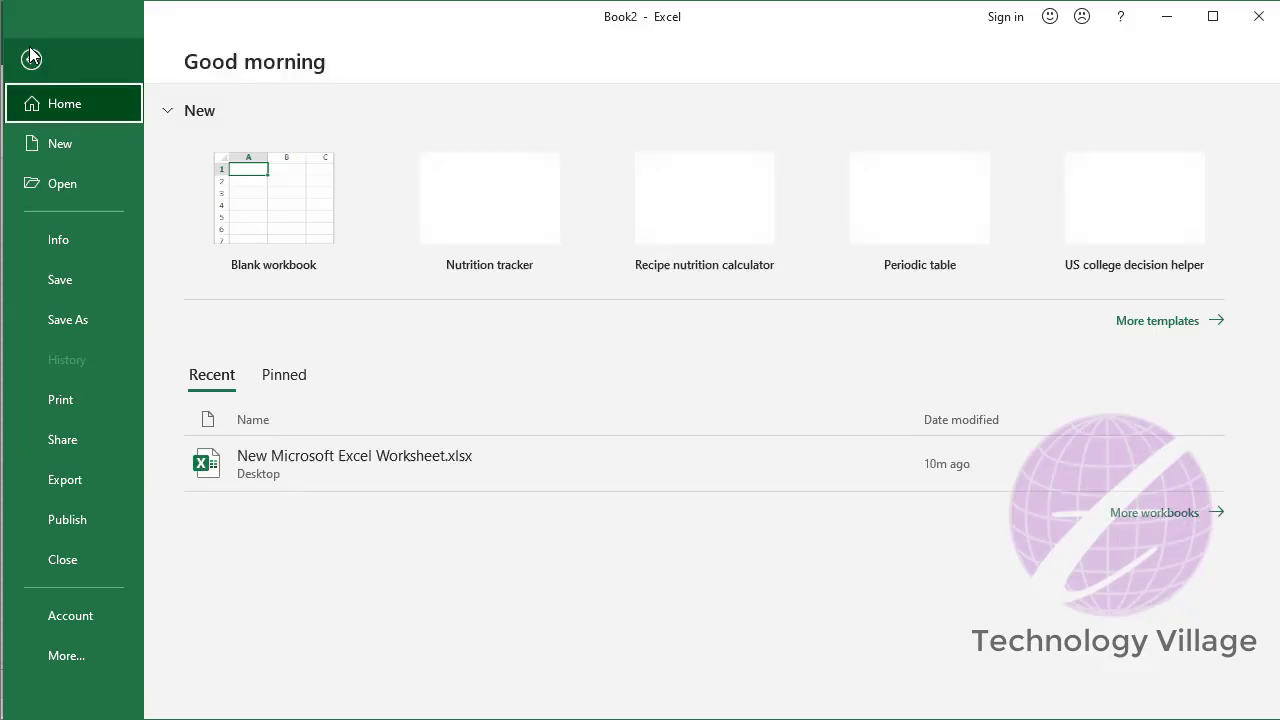
left_click(79, 558)
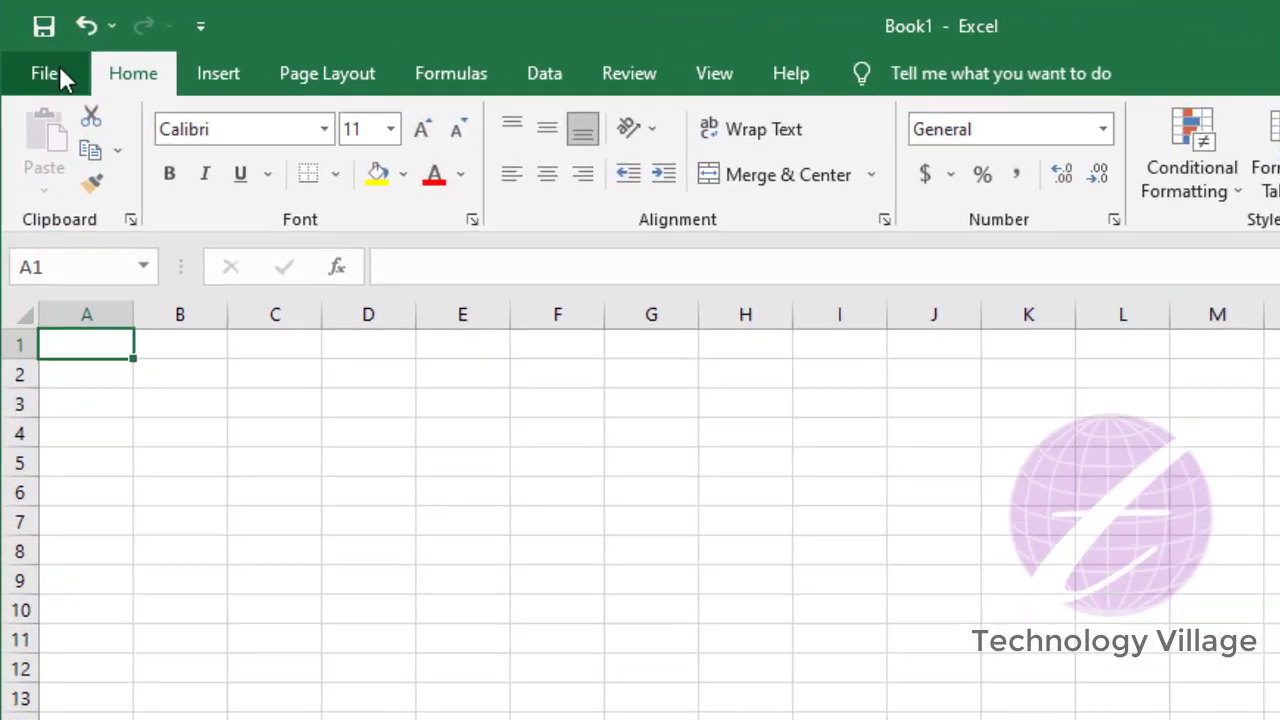
left_click(31, 49)
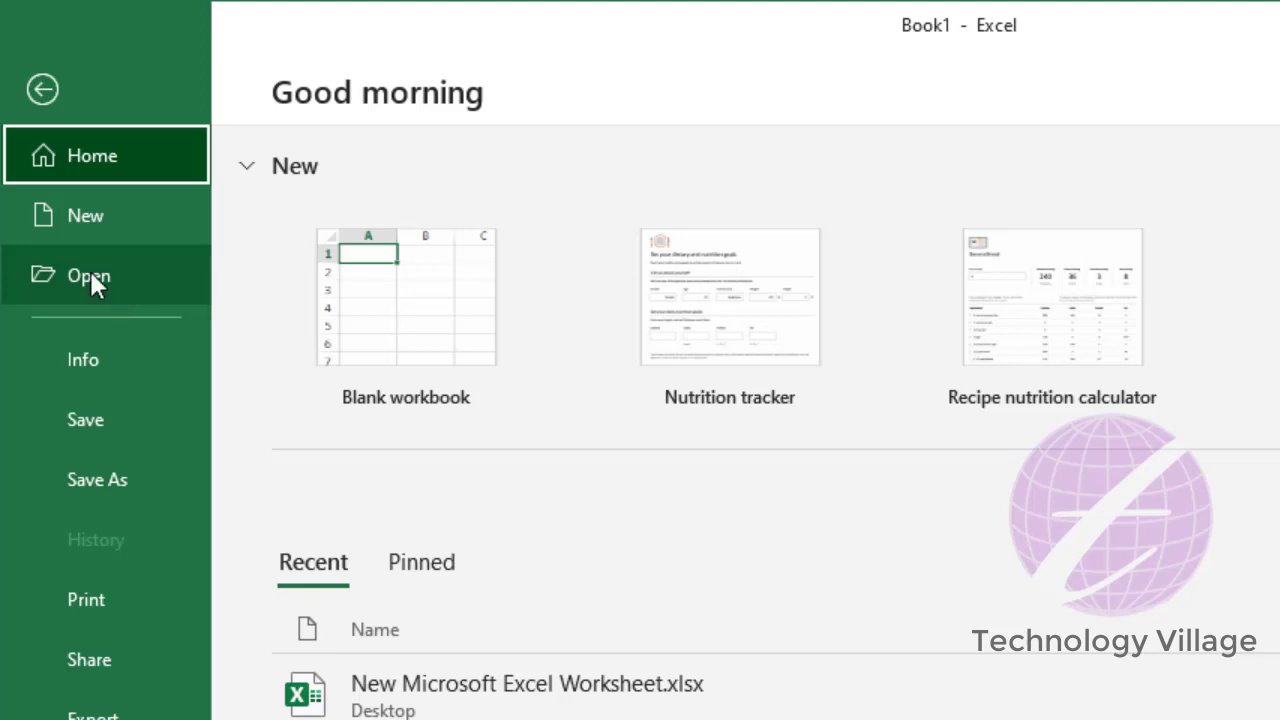
left_click(44, 91)
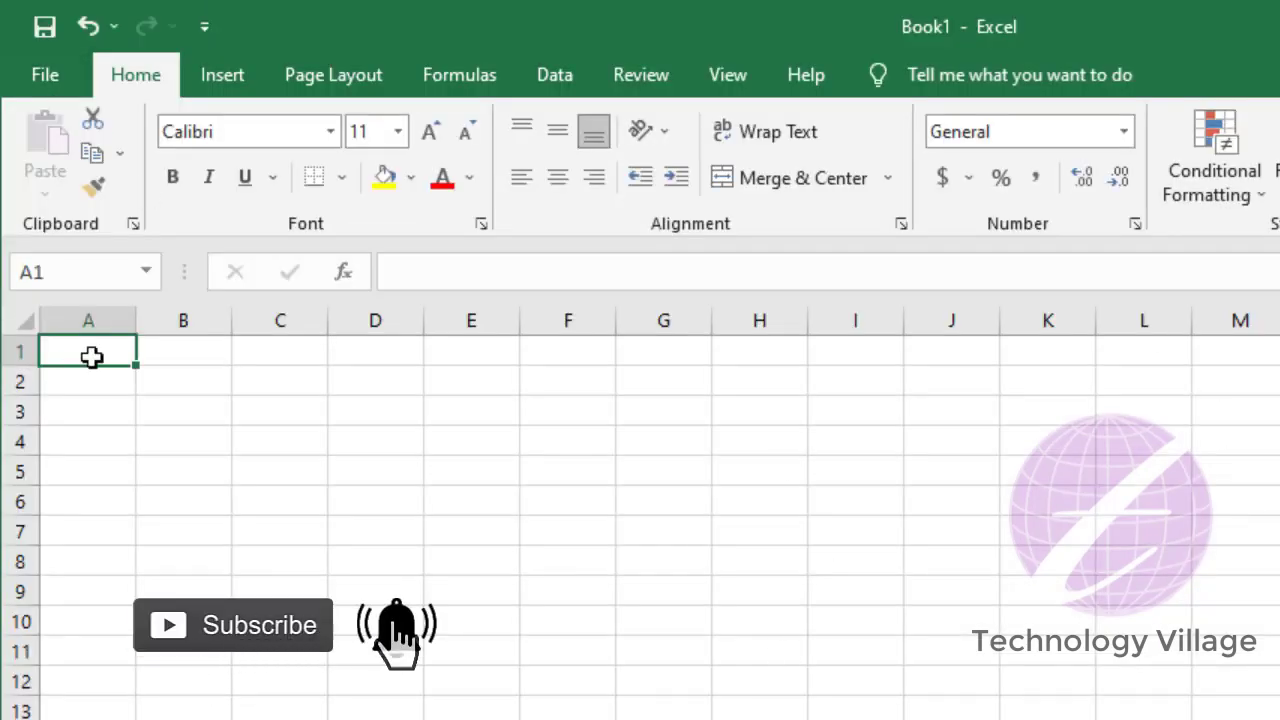
- Enter headers Name in A1 and Address in B1, then open the File menu
type("Name")
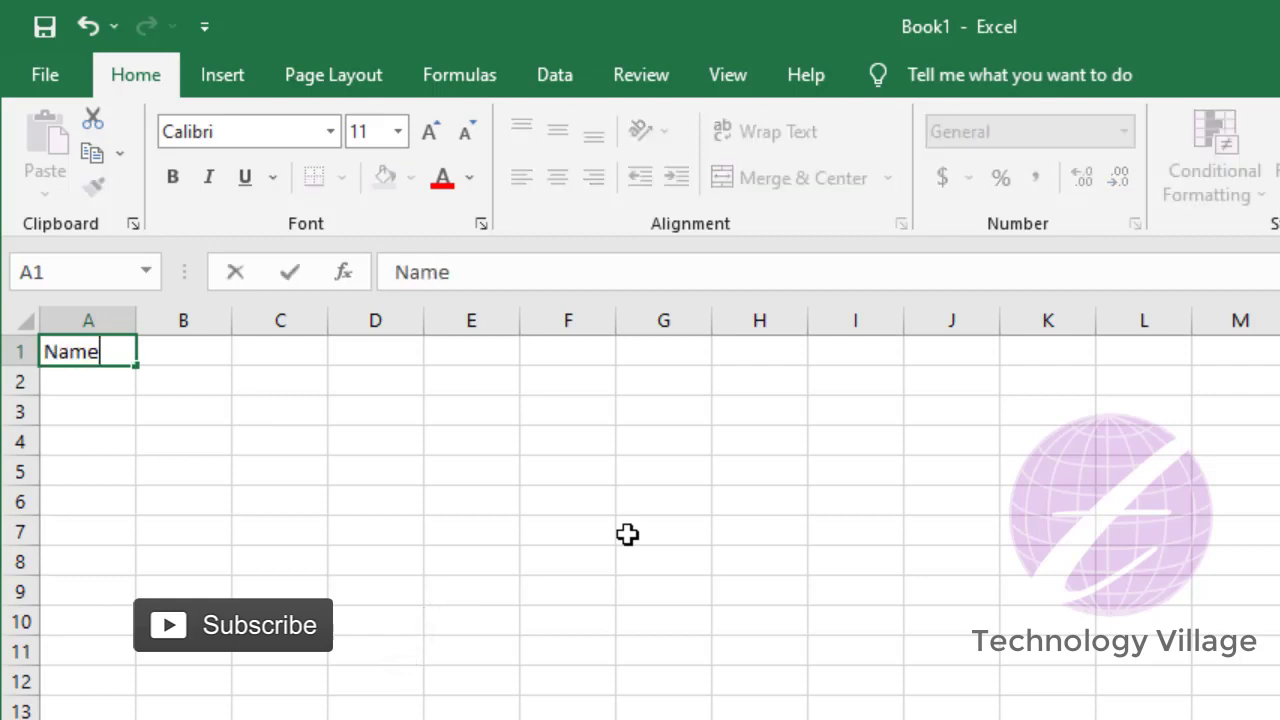
key("Tab")
type("Address")
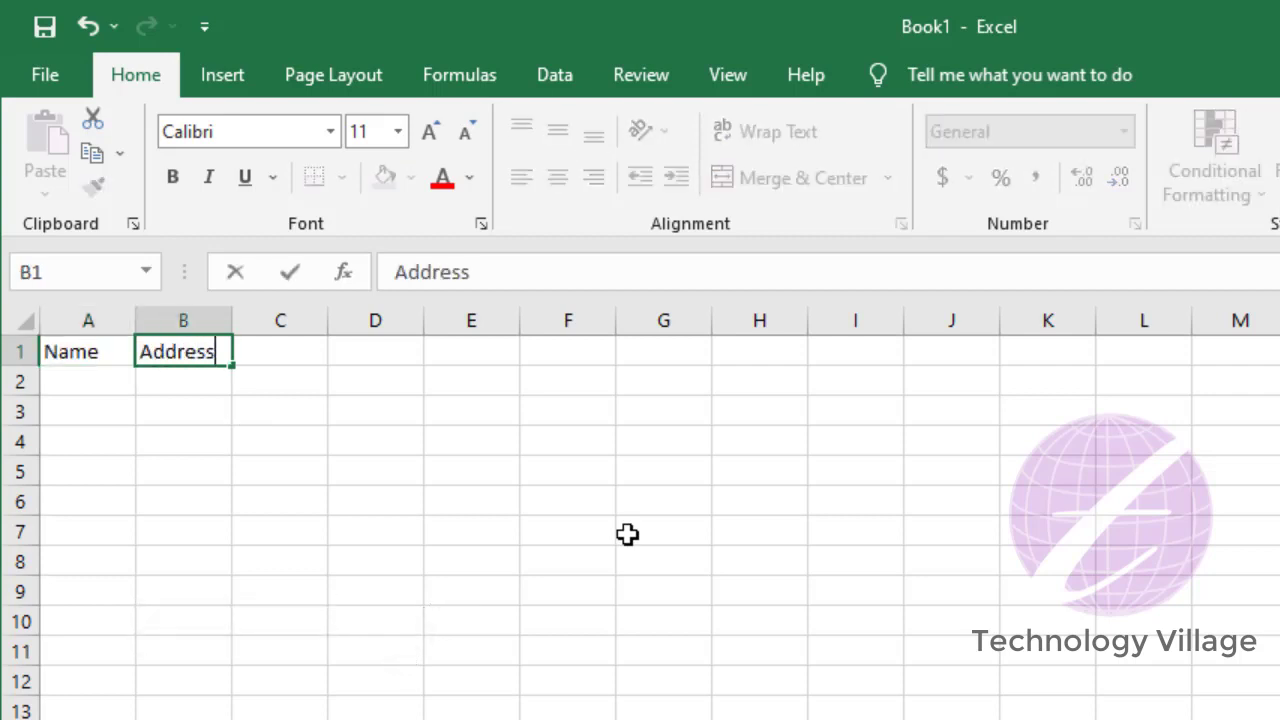
key("Tab")
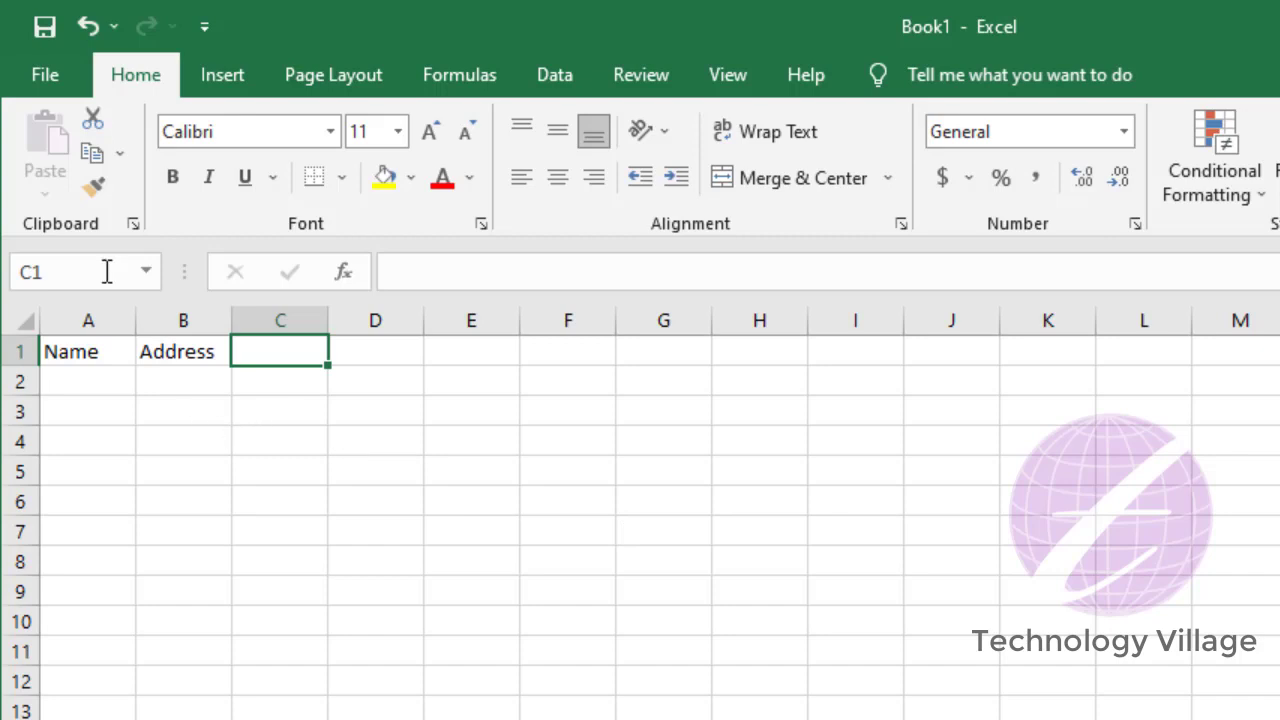
left_click(43, 80)
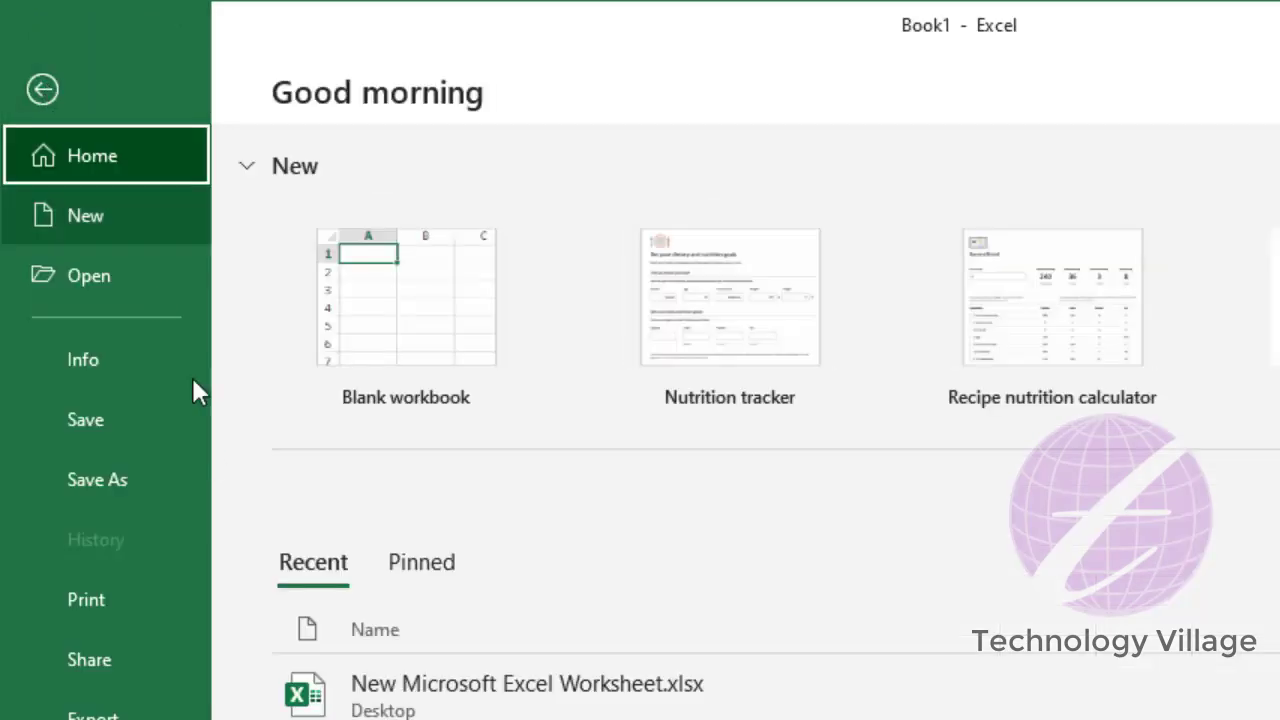
- Save Book1 as info.xlsx in the Documents folder through the Browse dialog
left_click(140, 435)
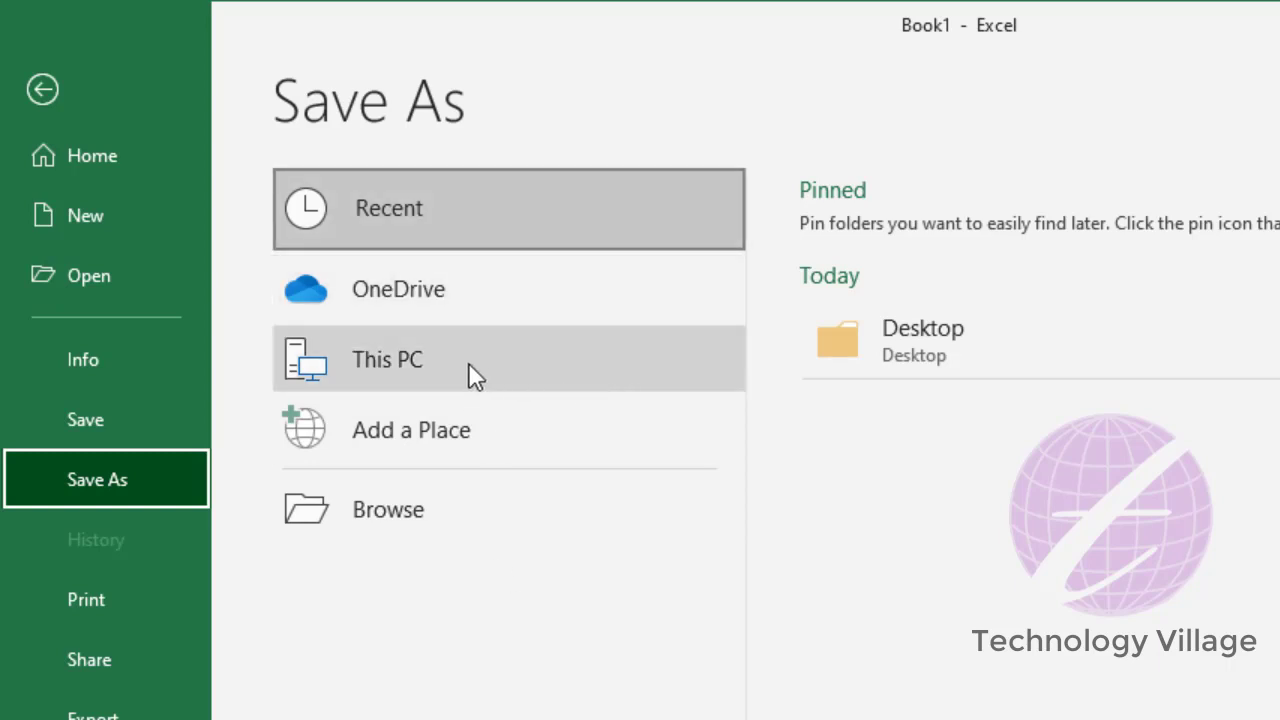
left_click(417, 512)
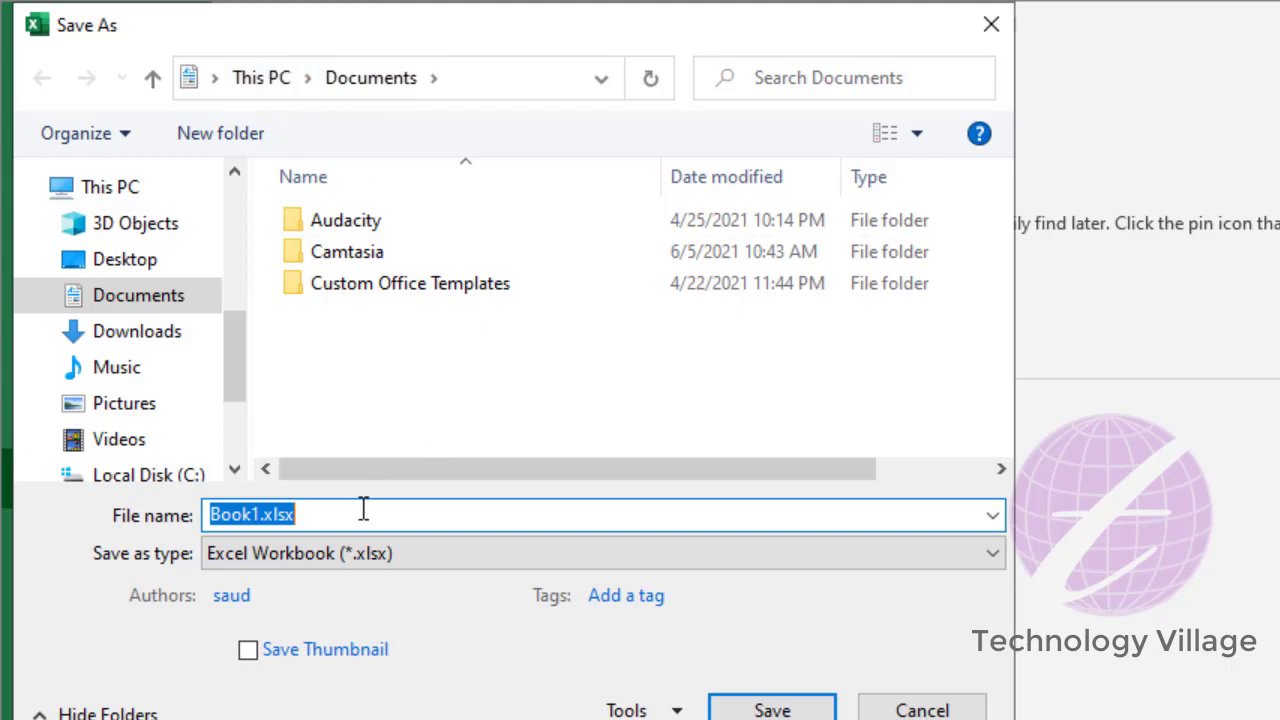
type("info")
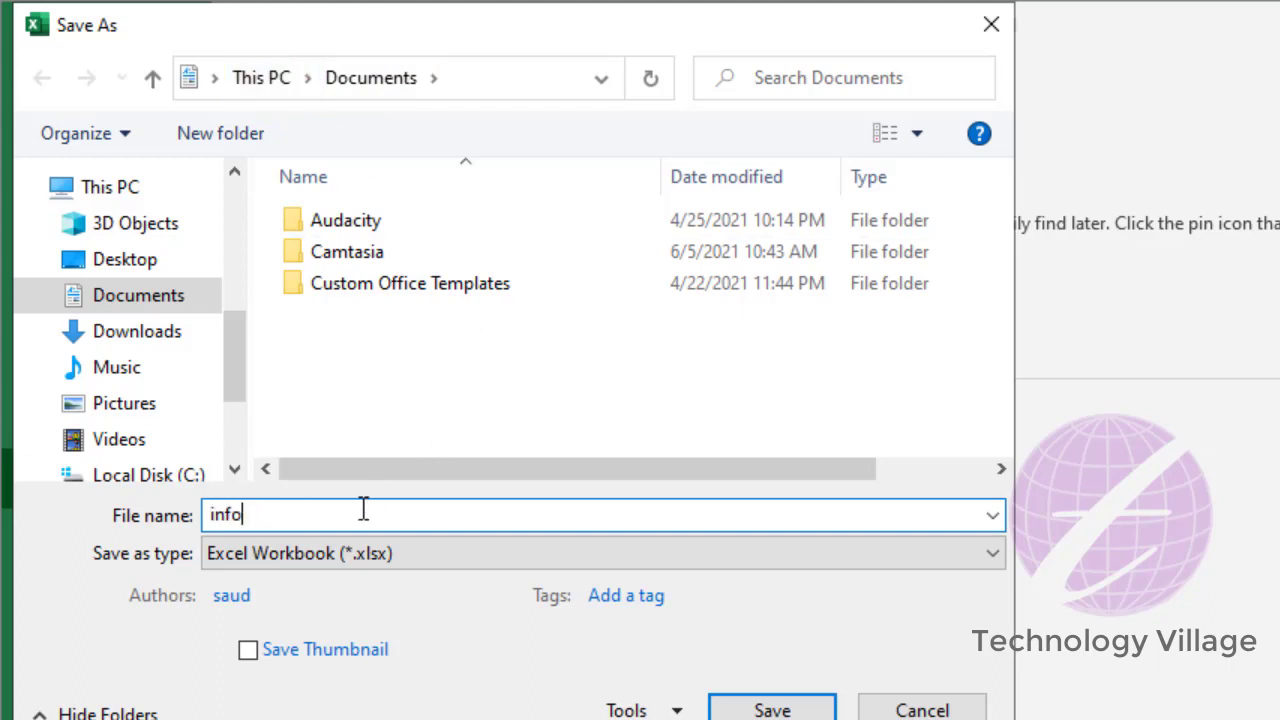
left_click(782, 710)
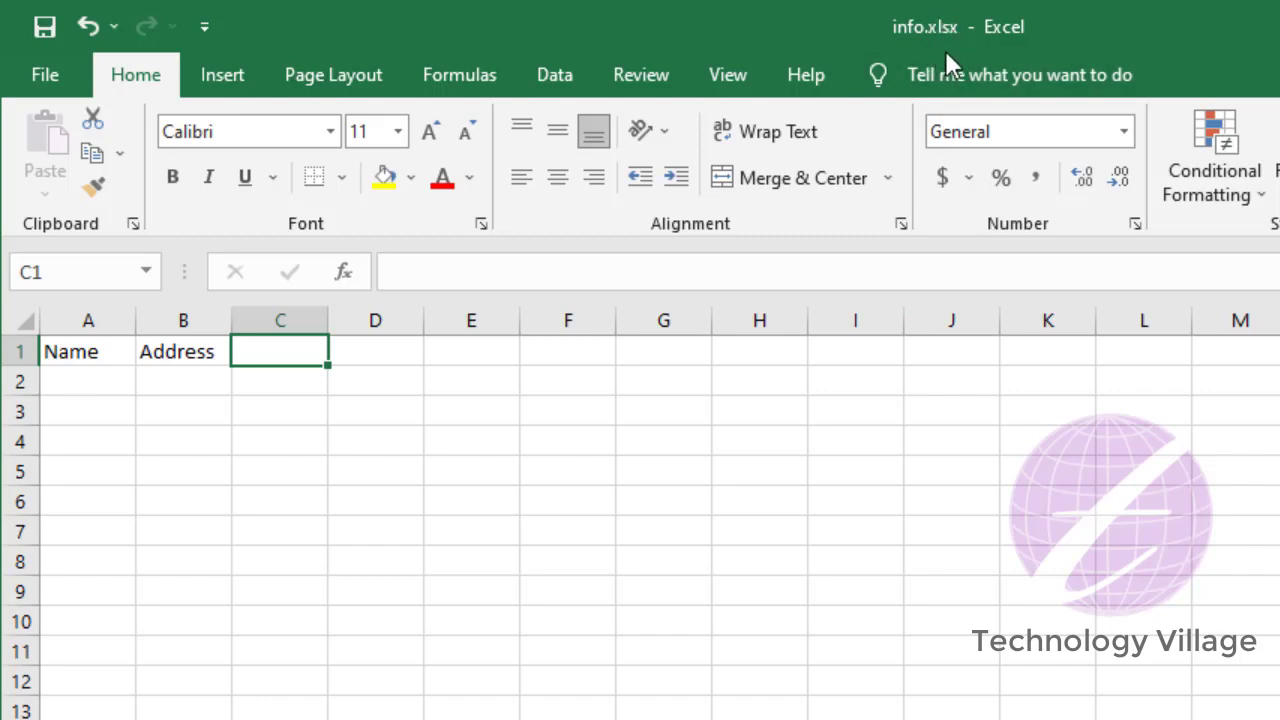
- Use Save As to store a copy named information.xlsx in Documents
left_click(48, 80)
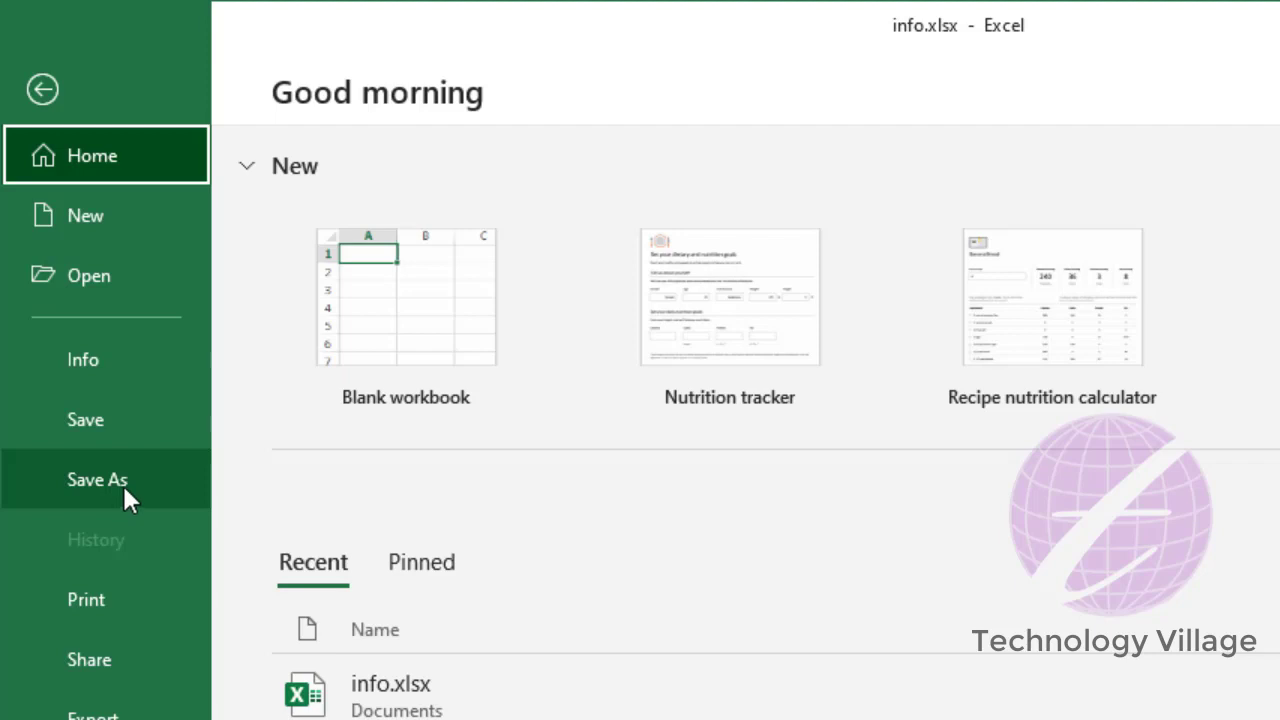
left_click(125, 482)
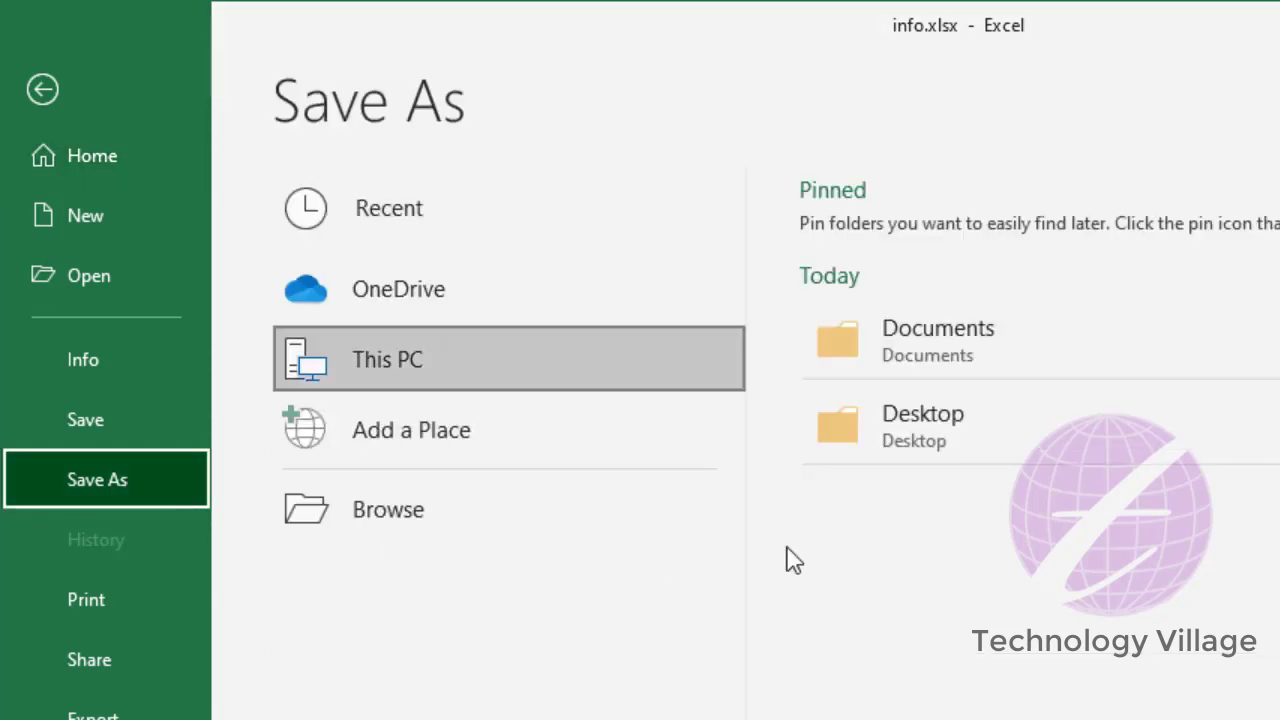
left_click(424, 522)
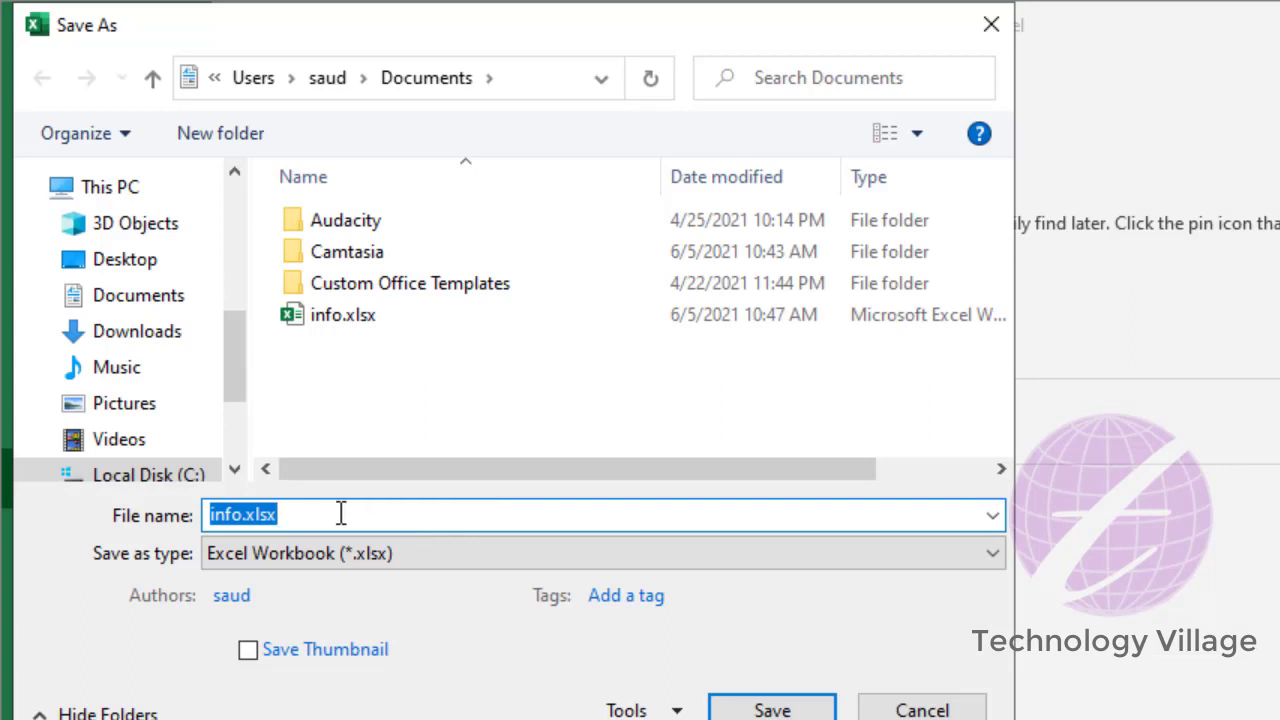
type("information")
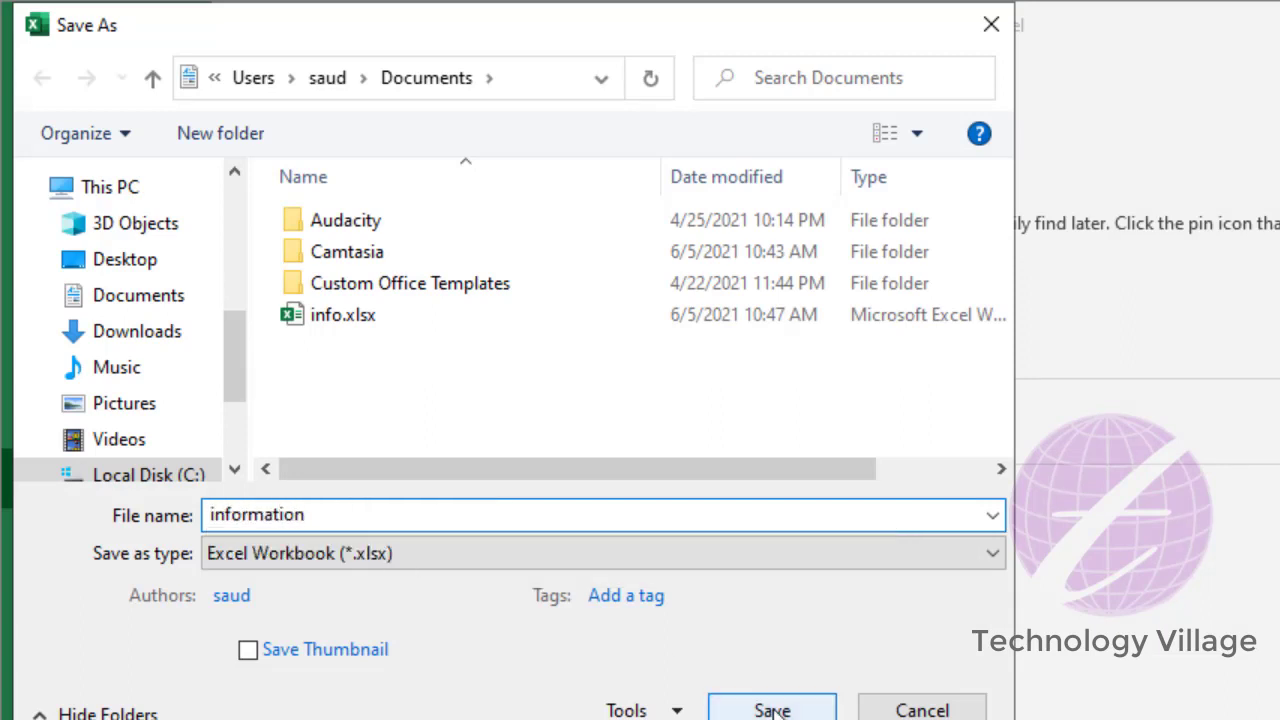
left_click(781, 711)
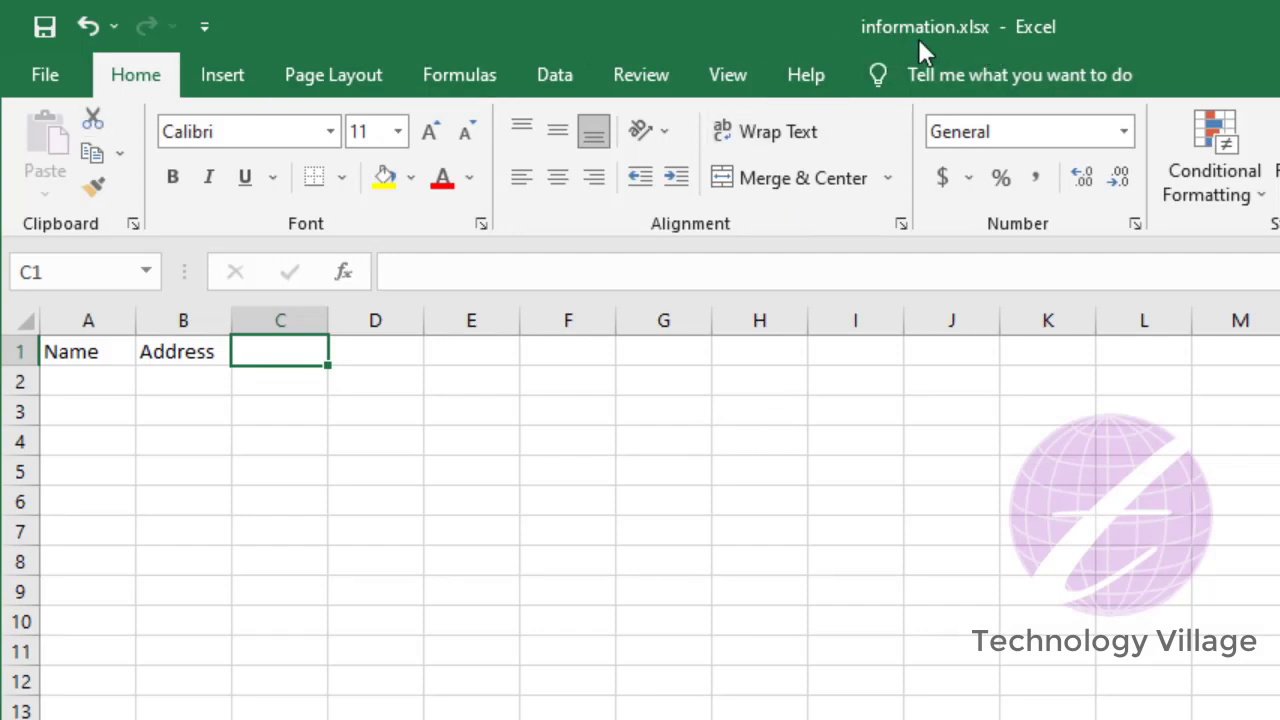
- Open info.xlsx from Documents via File > Open > Browse, then return to the File page
left_click(70, 88)
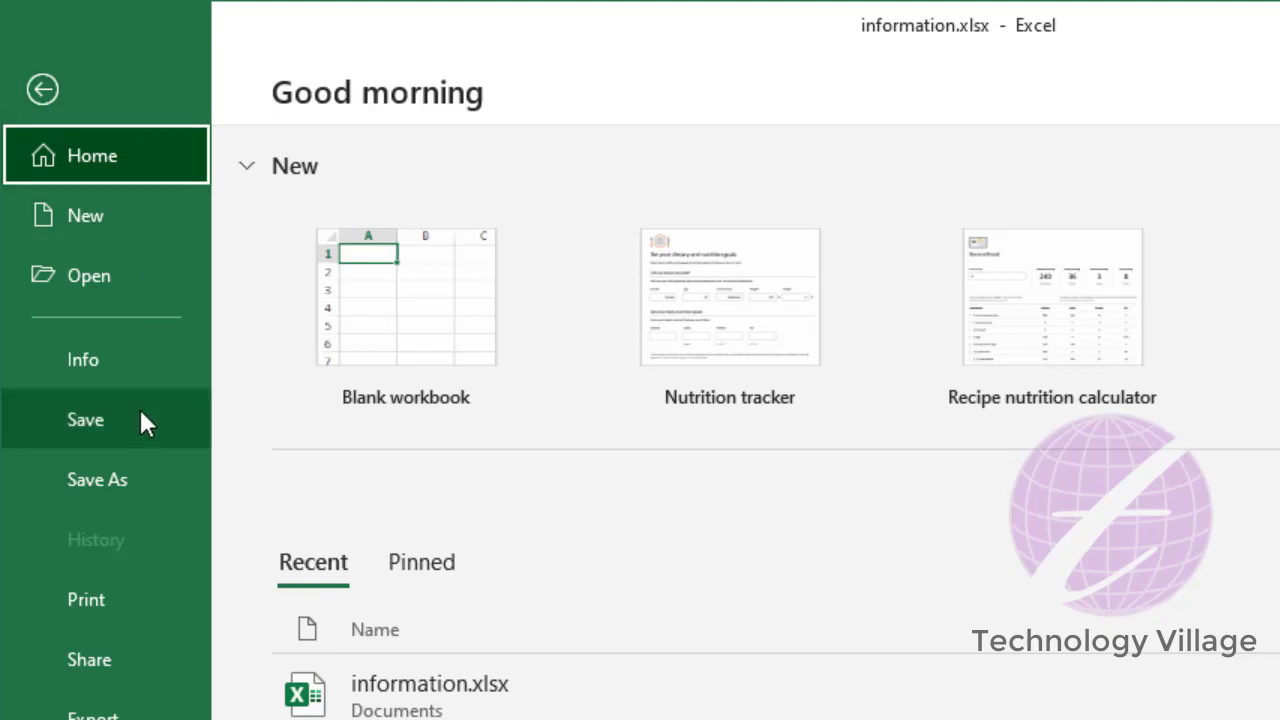
left_click(118, 270)
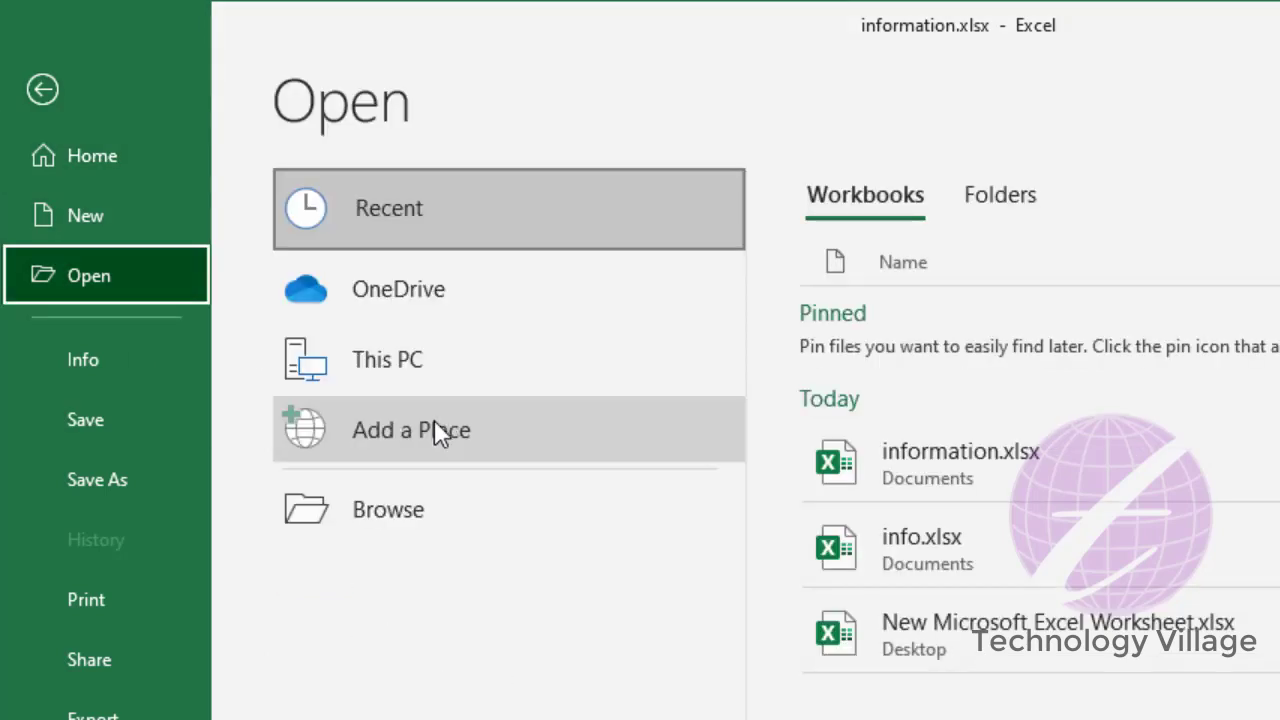
left_click(396, 508)
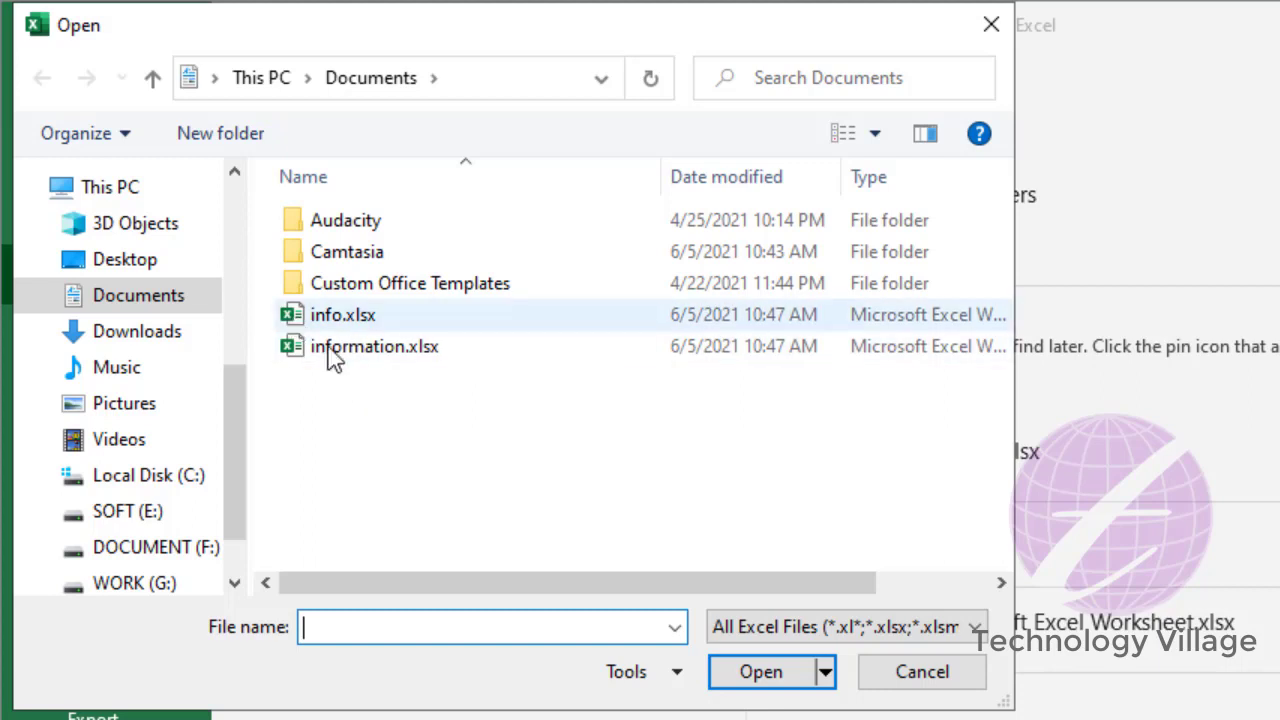
left_click(340, 315)
left_click(766, 668)
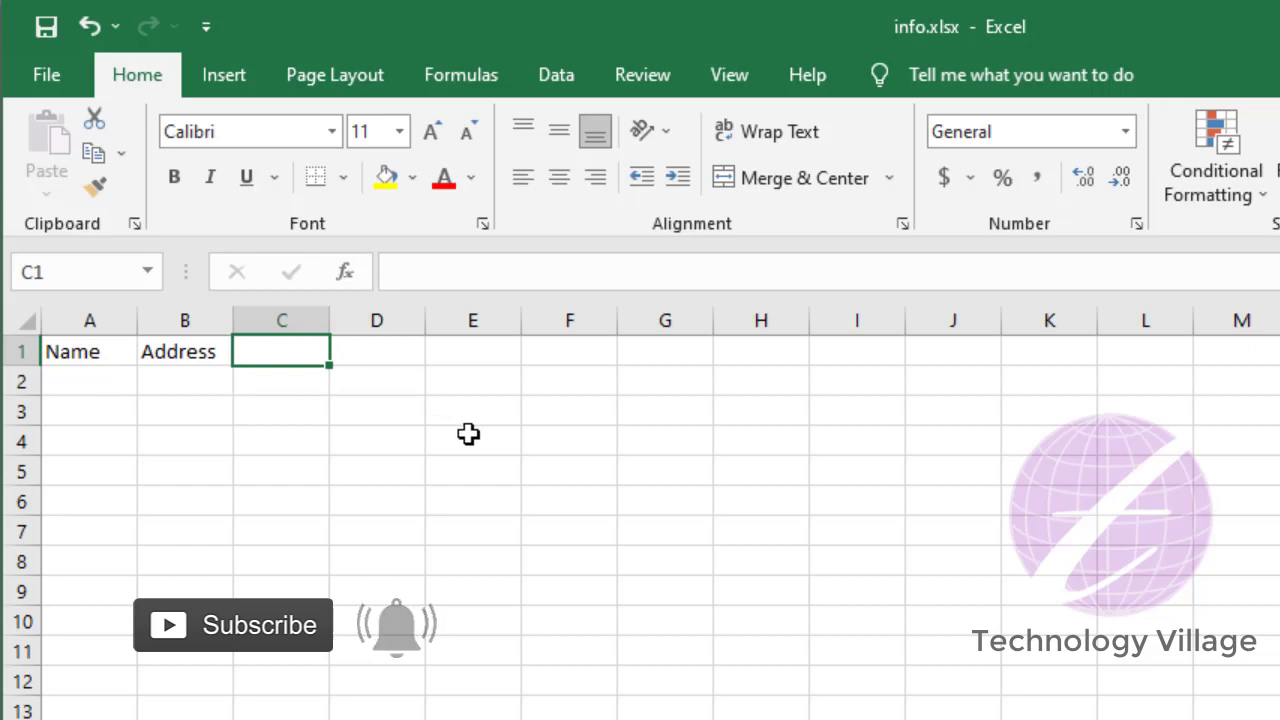
left_click(55, 85)
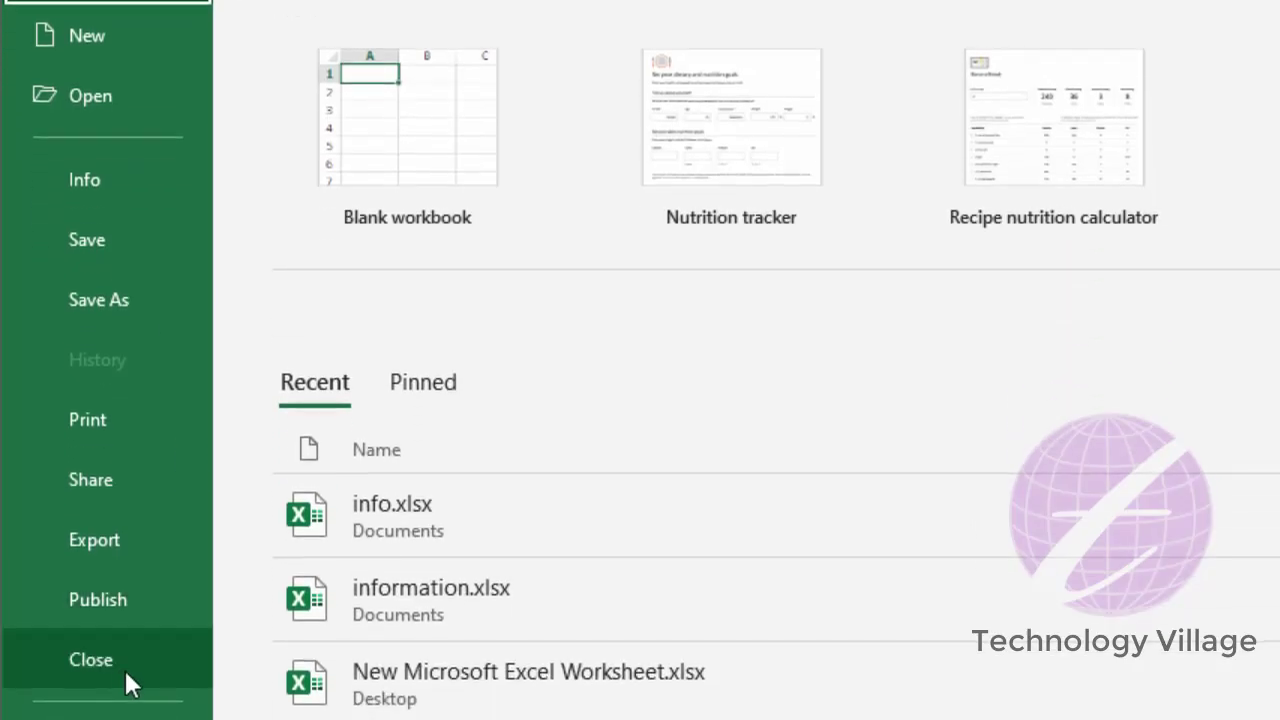
- Close info.xlsx and save information.xlsx with Ctrl+S
left_click(124, 660)
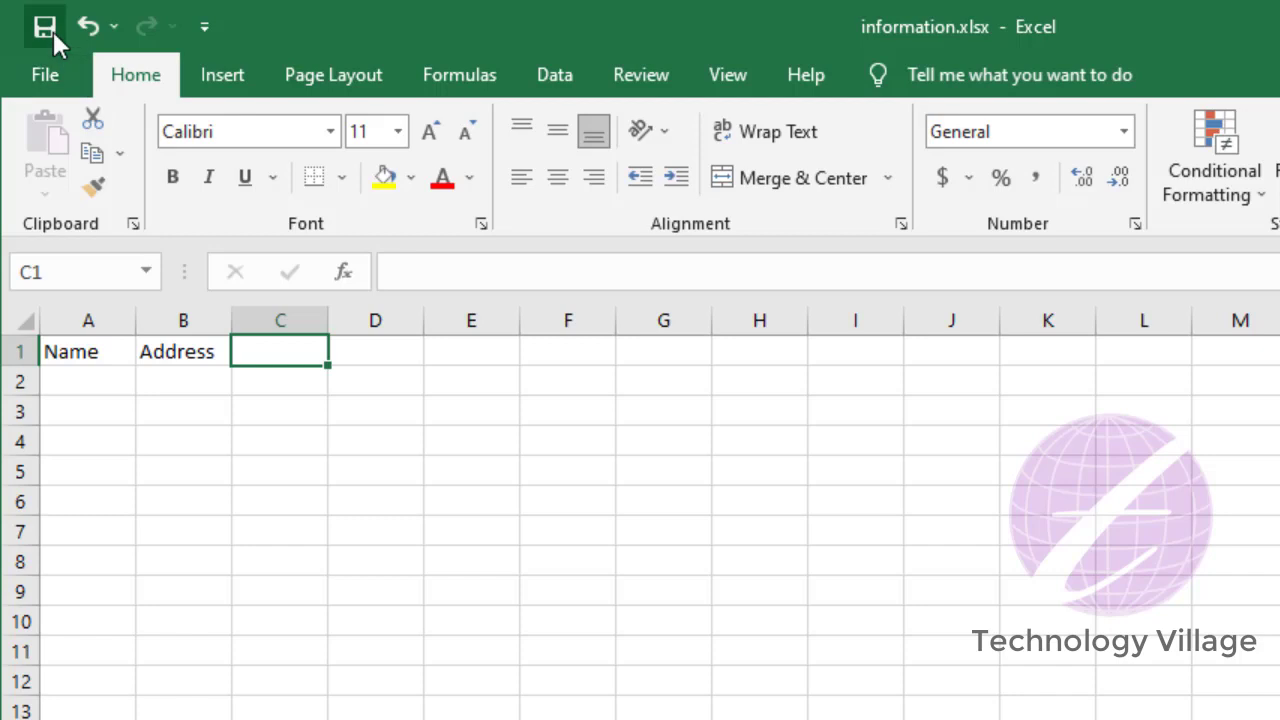
key("ctrl+s")
- Show the Print page for information.xlsx and set the number of copies
left_click(54, 80)
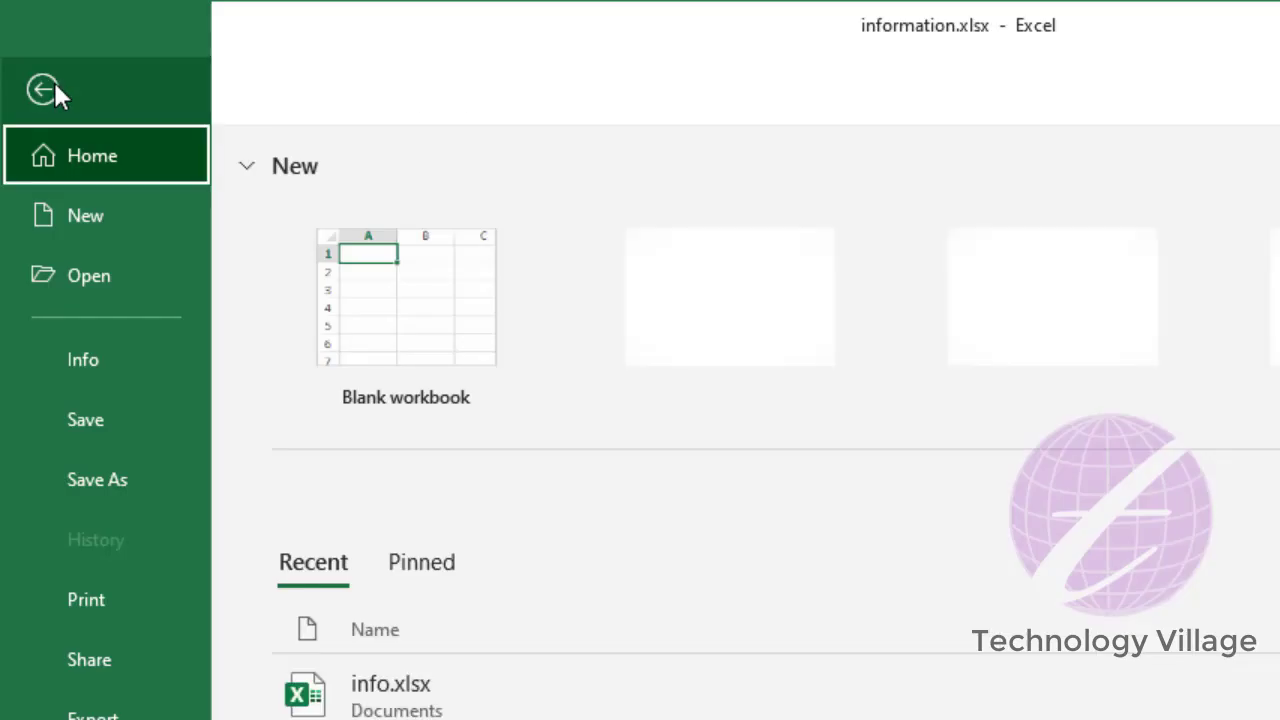
left_click(126, 598)
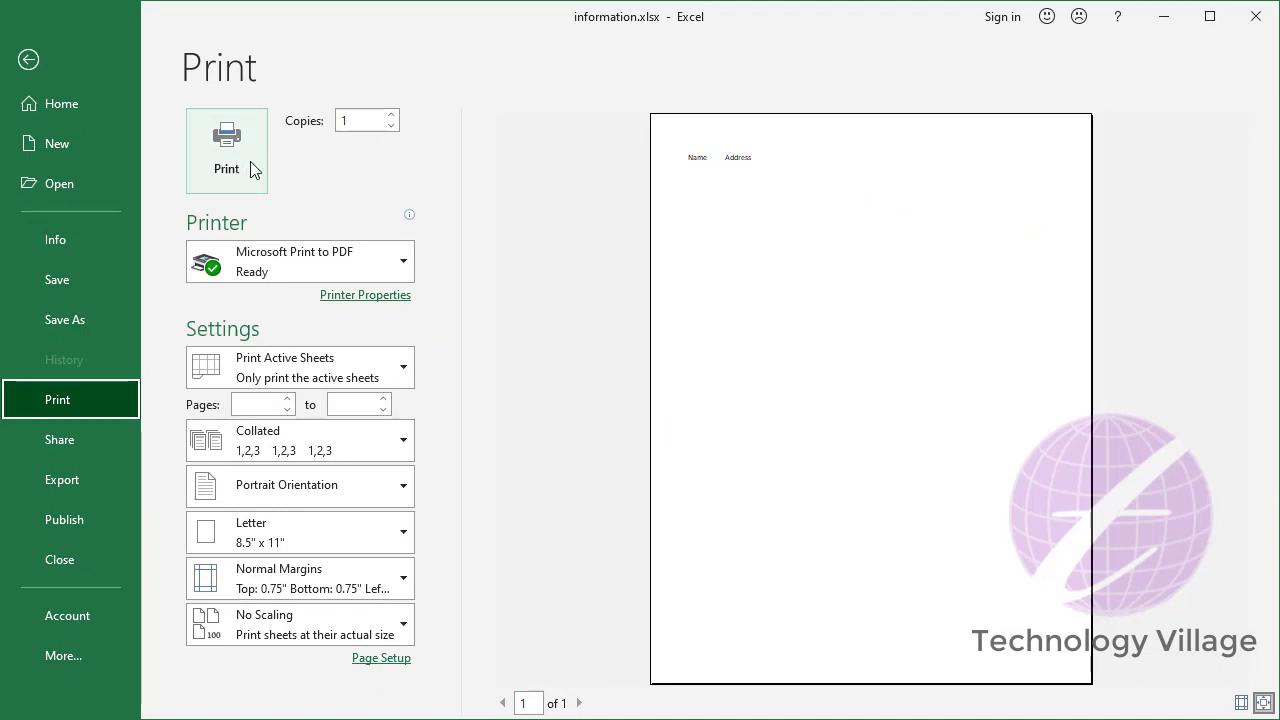
left_click(376, 122)
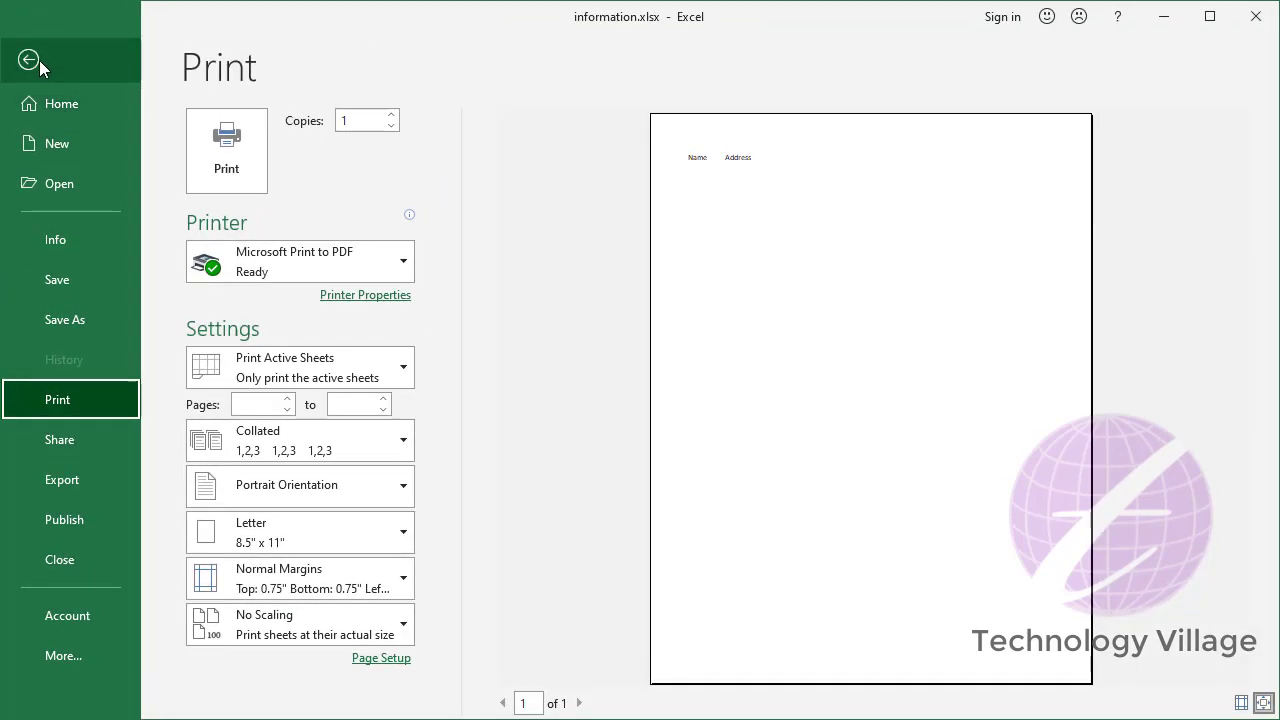
- Leave the print page and enter the heading Contact in cell C1
left_click(39, 60)
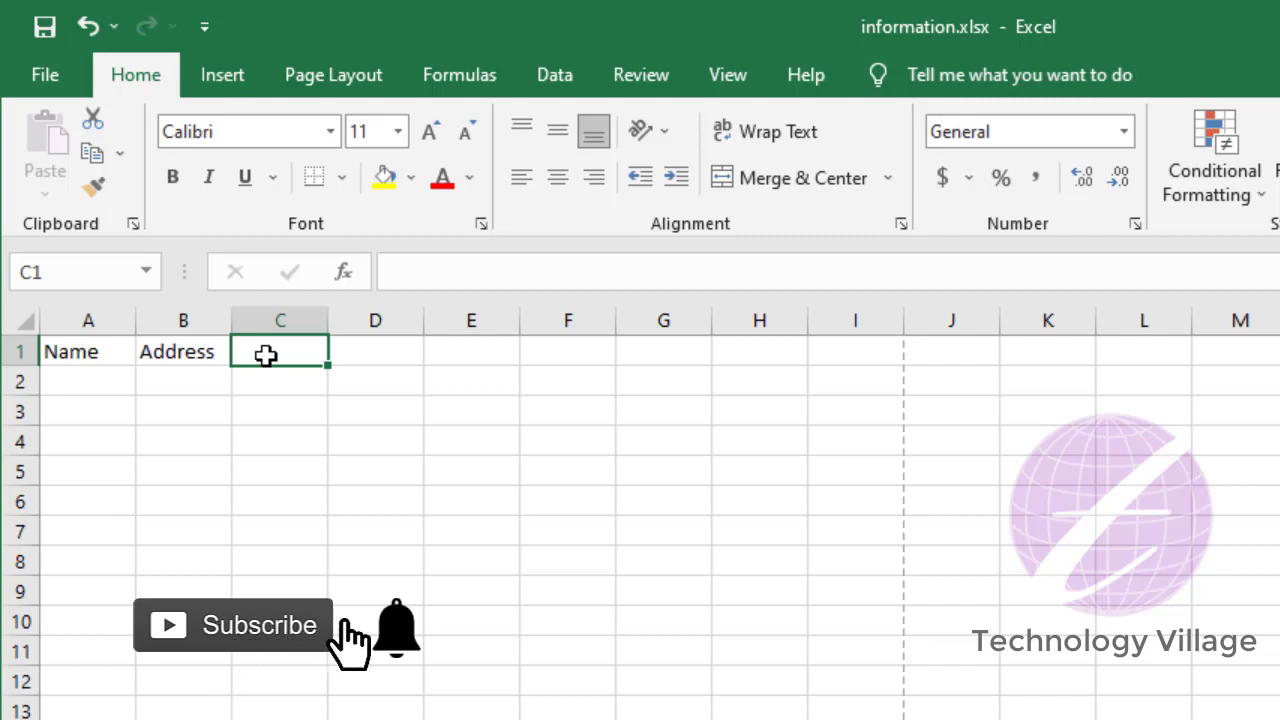
type("Co")
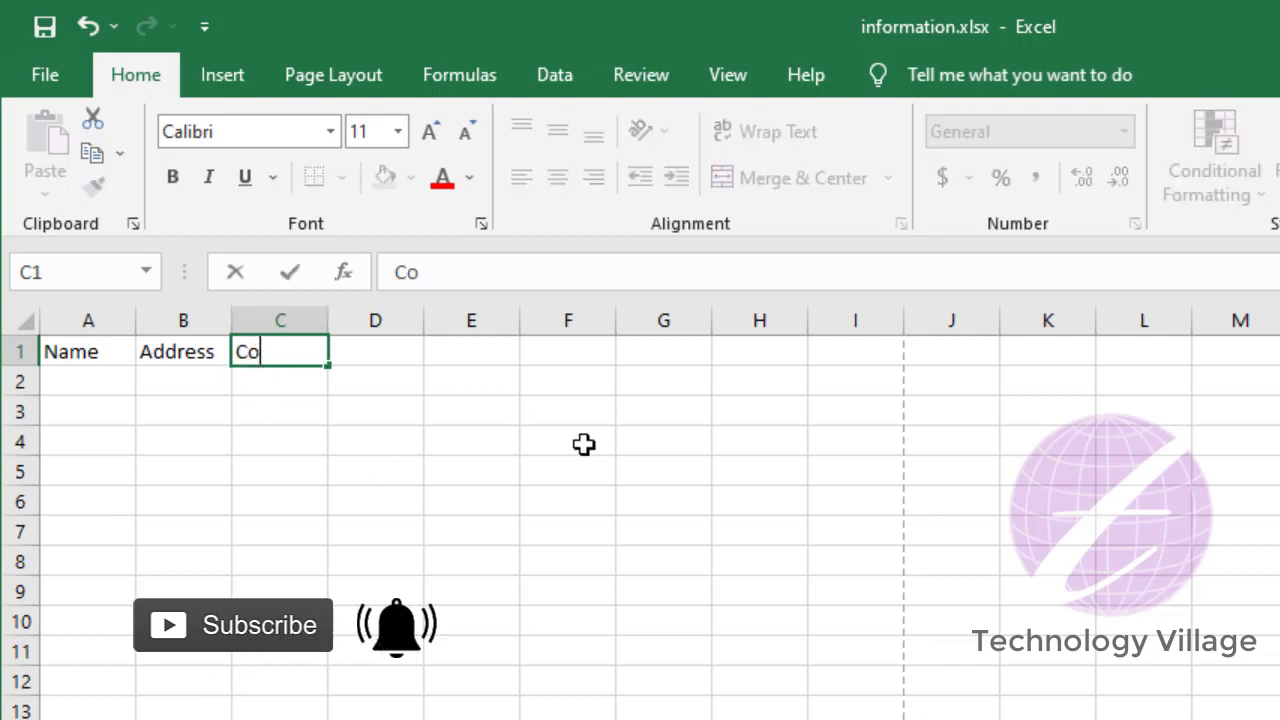
type("ntact")
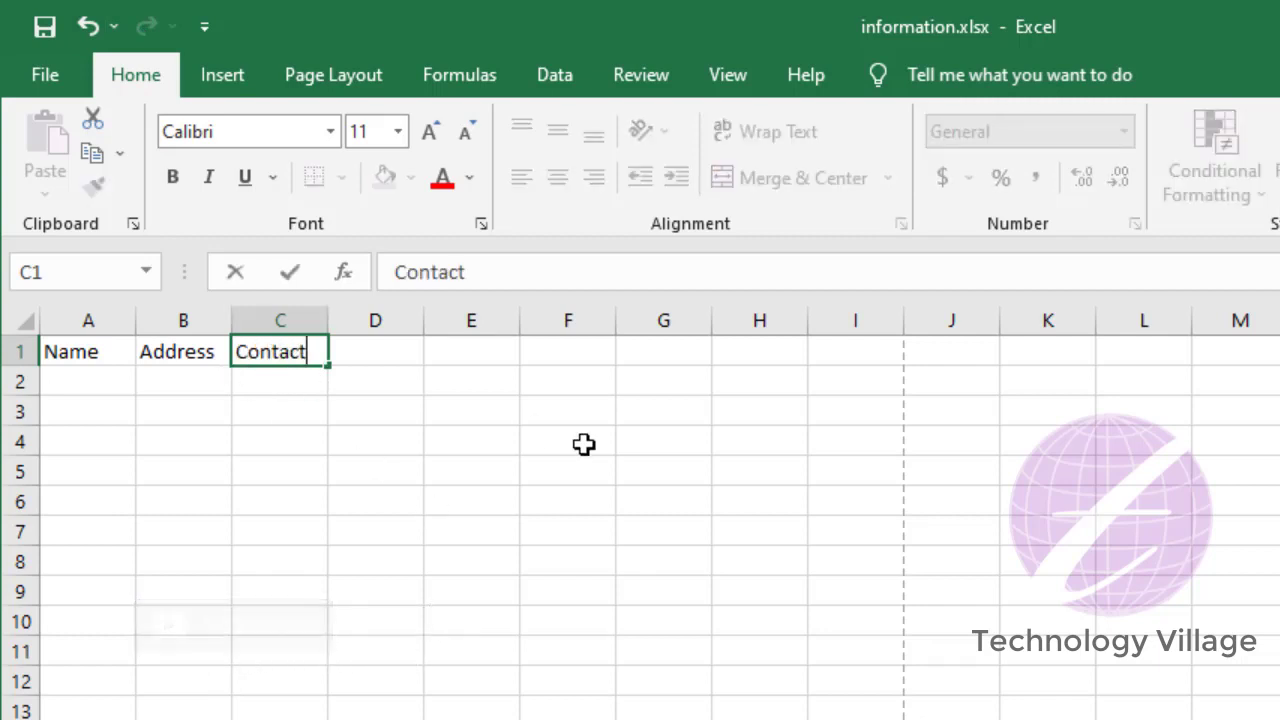
left_click(380, 354)
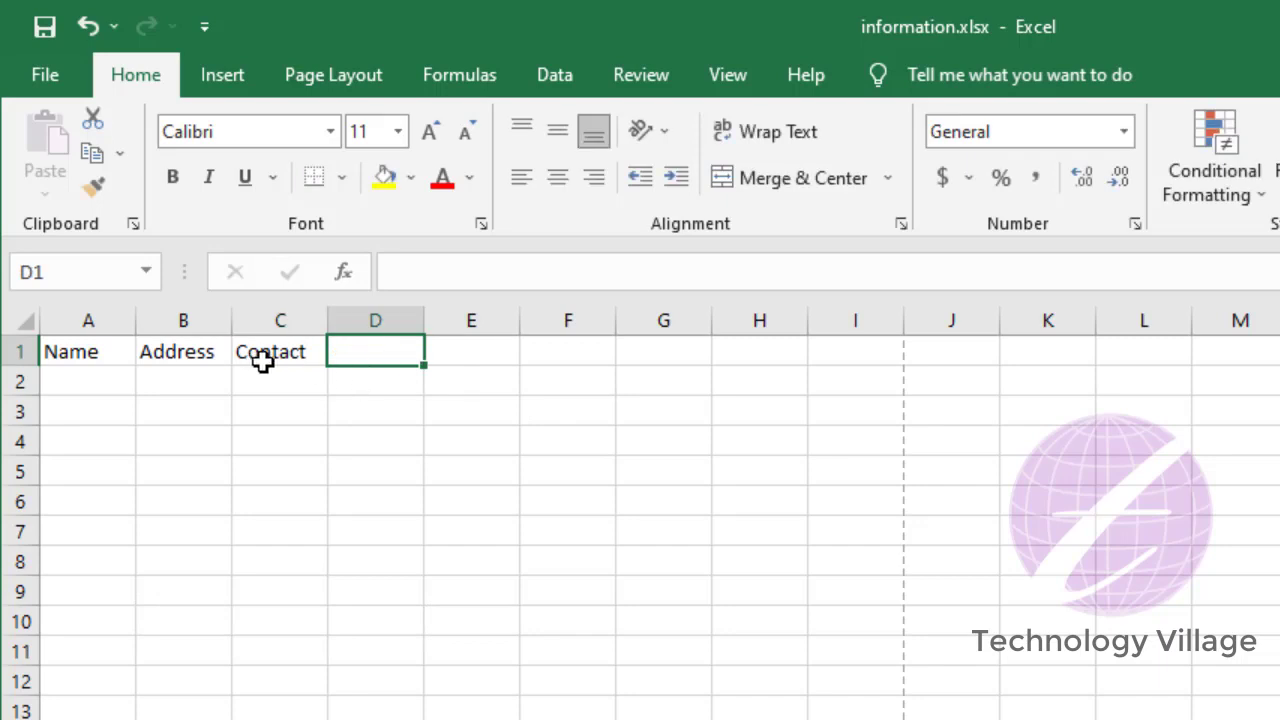
left_click(90, 22)
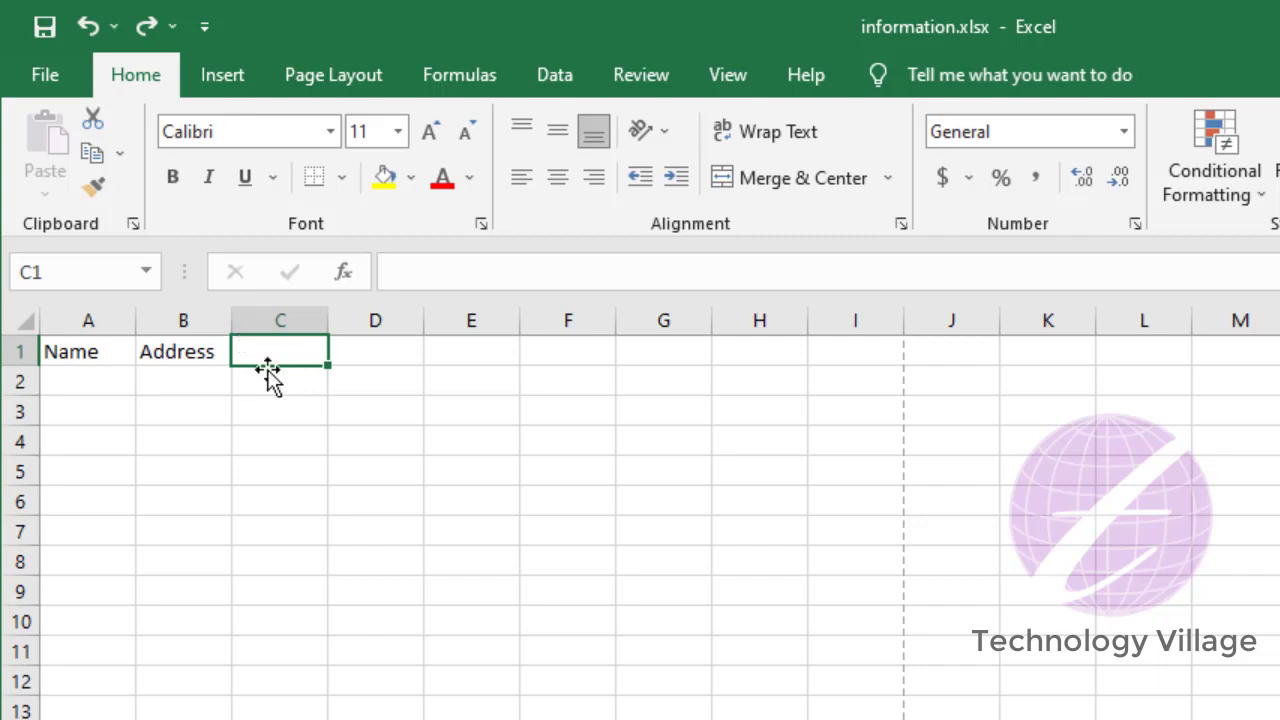
left_click(140, 28)
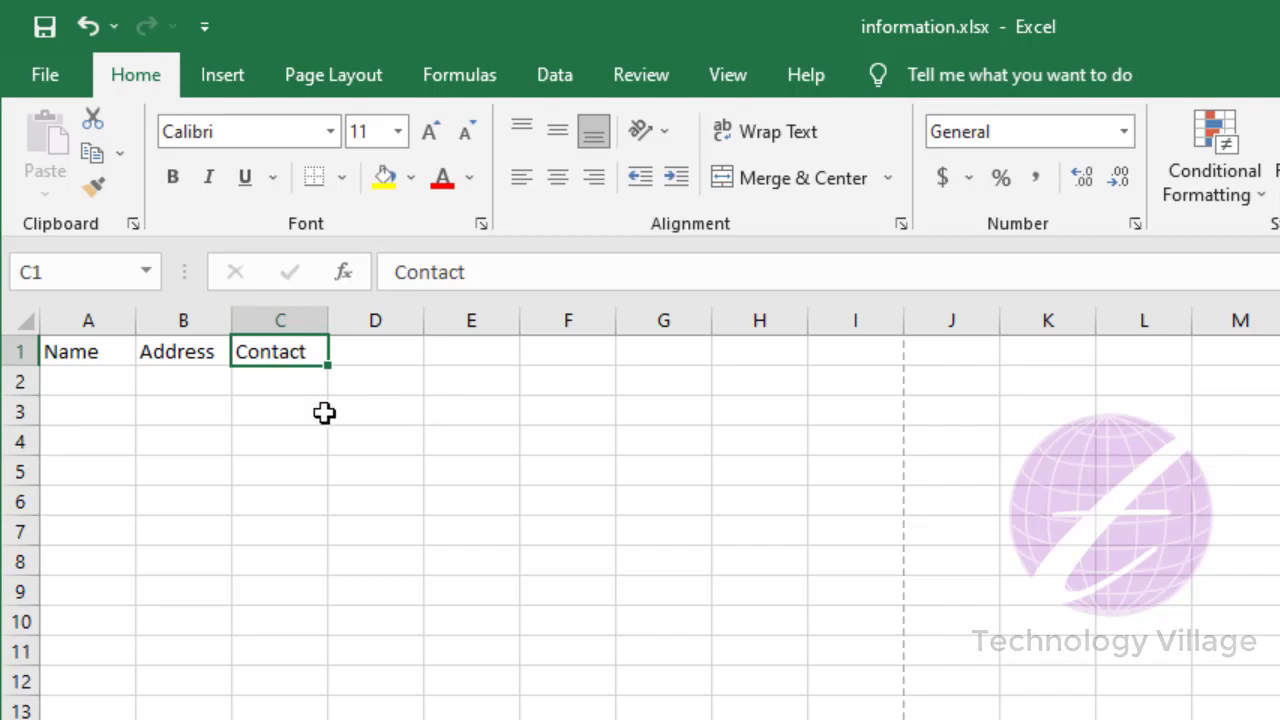
key("ctrl+z")
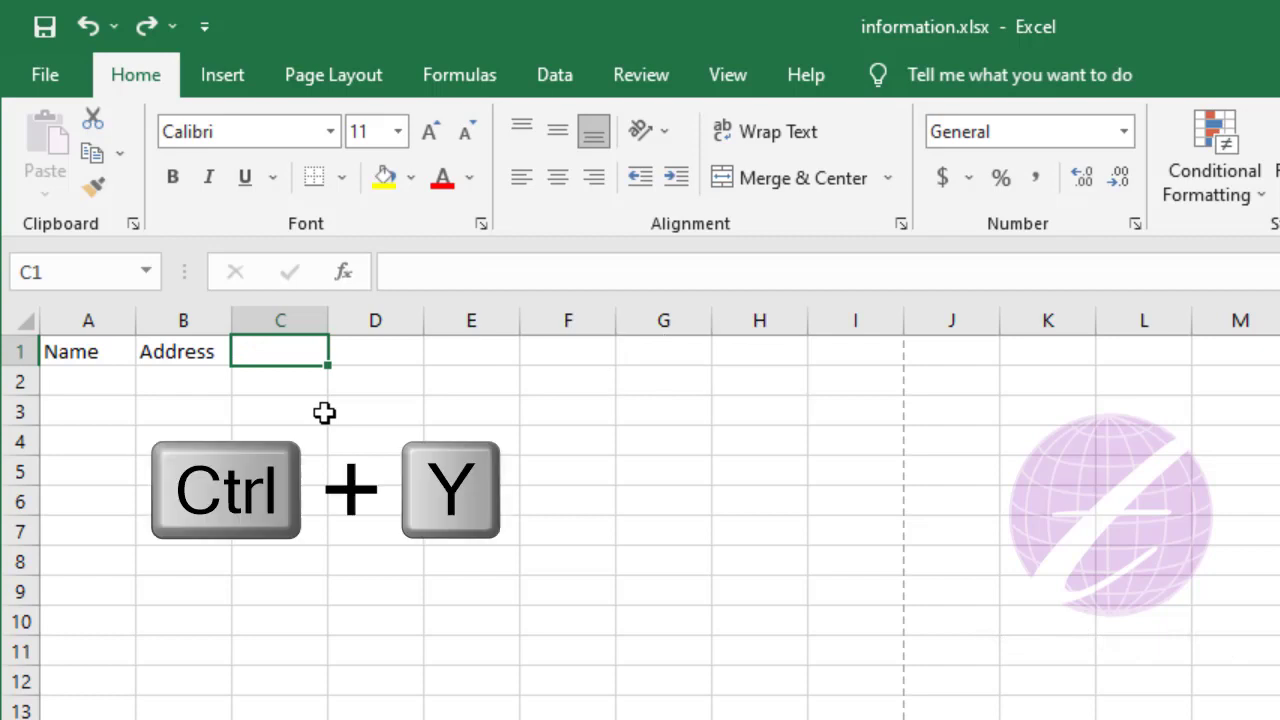
key("ctrl+y")
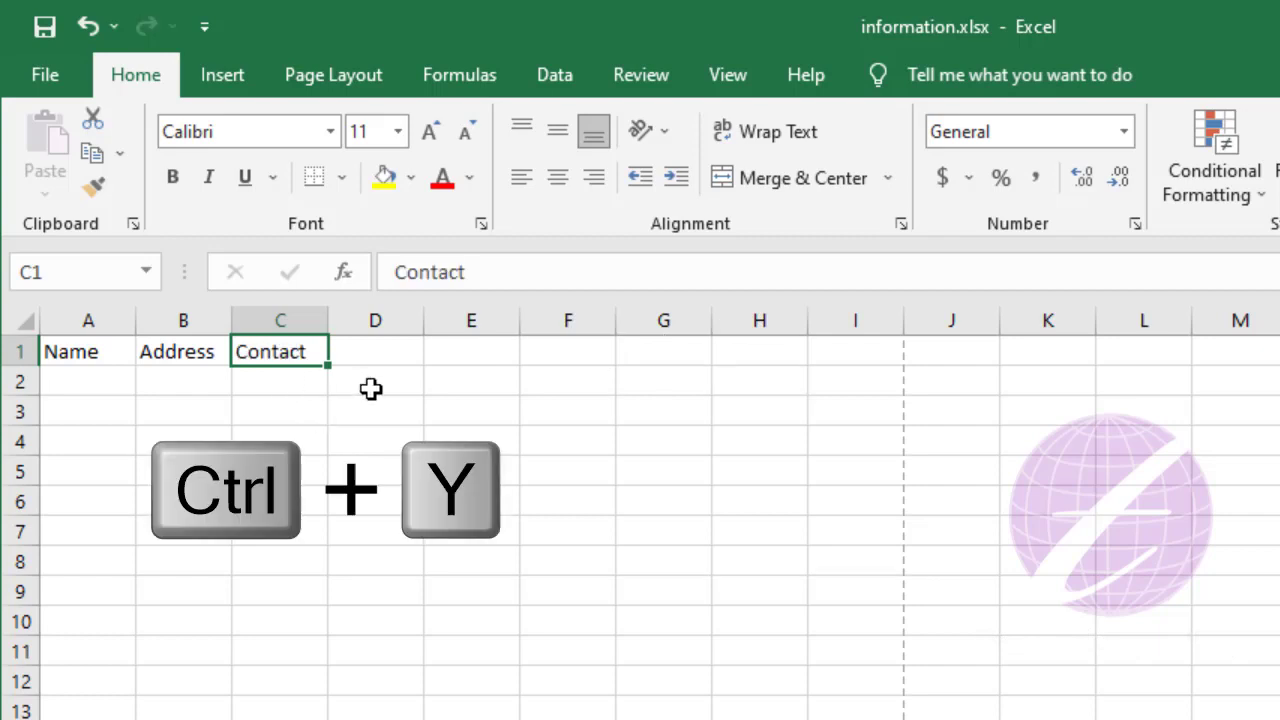